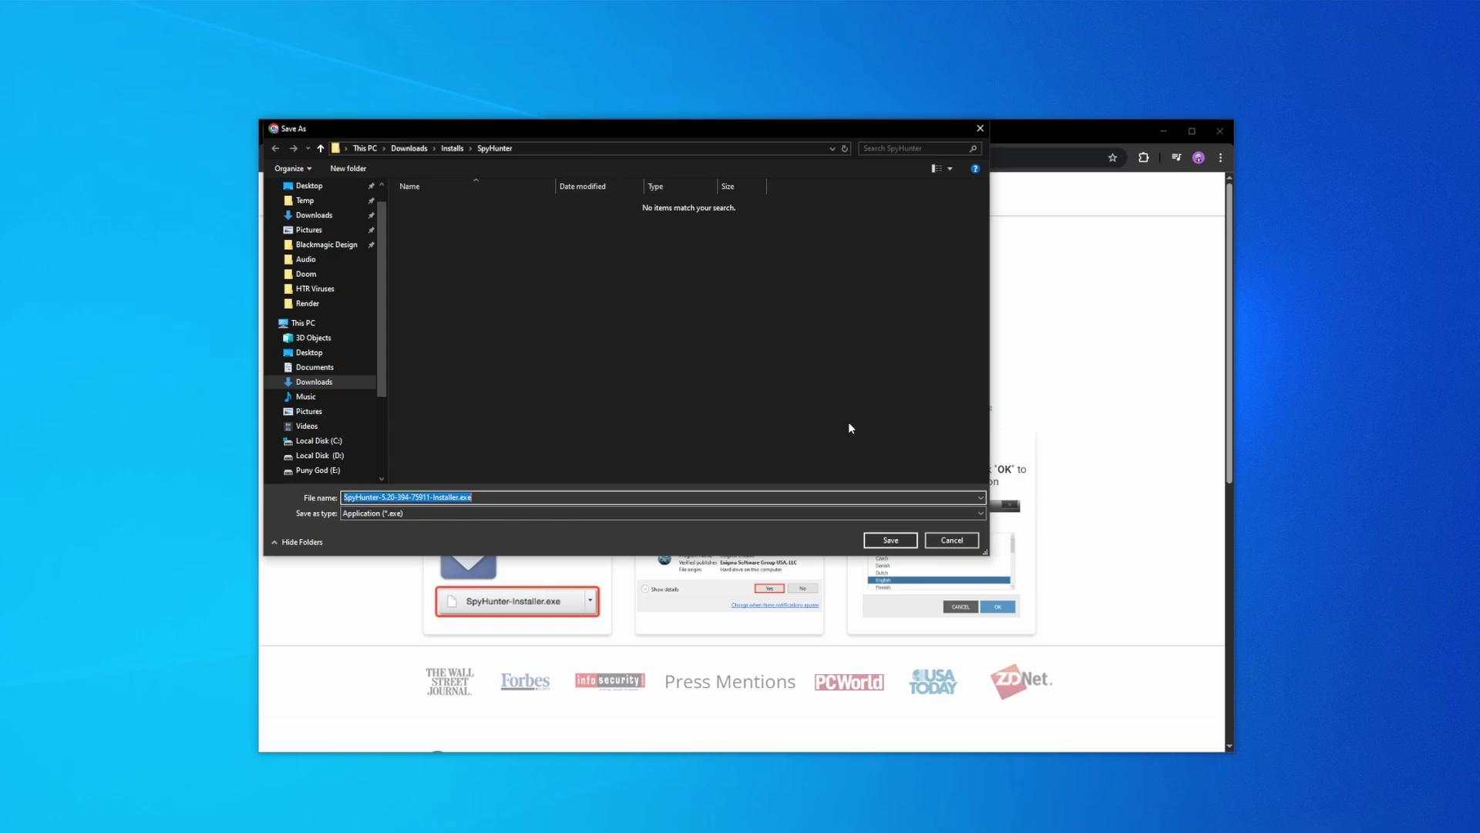
Step: Download the SpyHunter 5 installer and run it from Chrome's downloads to install it
left_click(887, 536)
left_click(1154, 160)
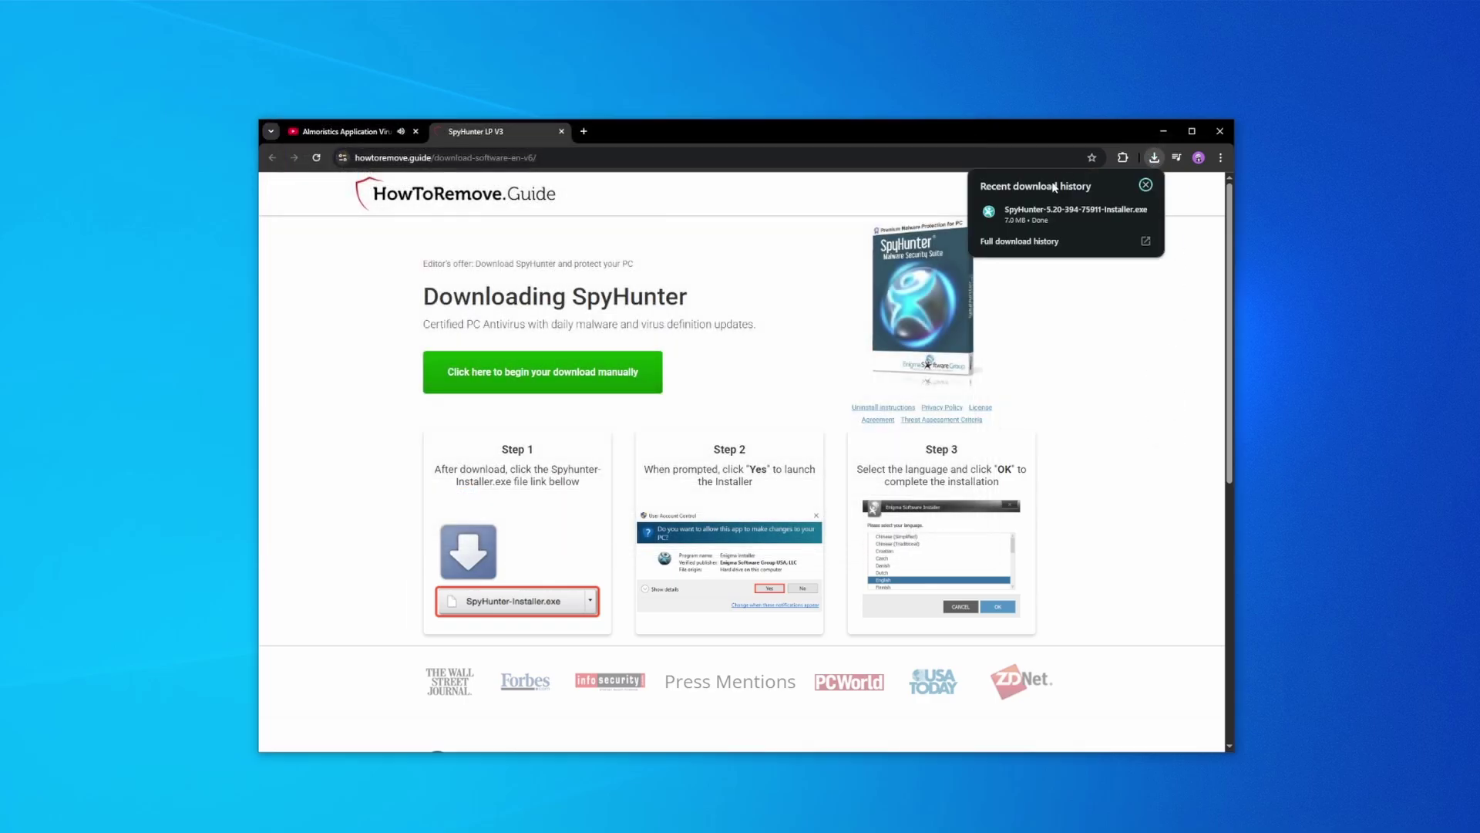
left_click(1064, 205)
left_click(895, 533)
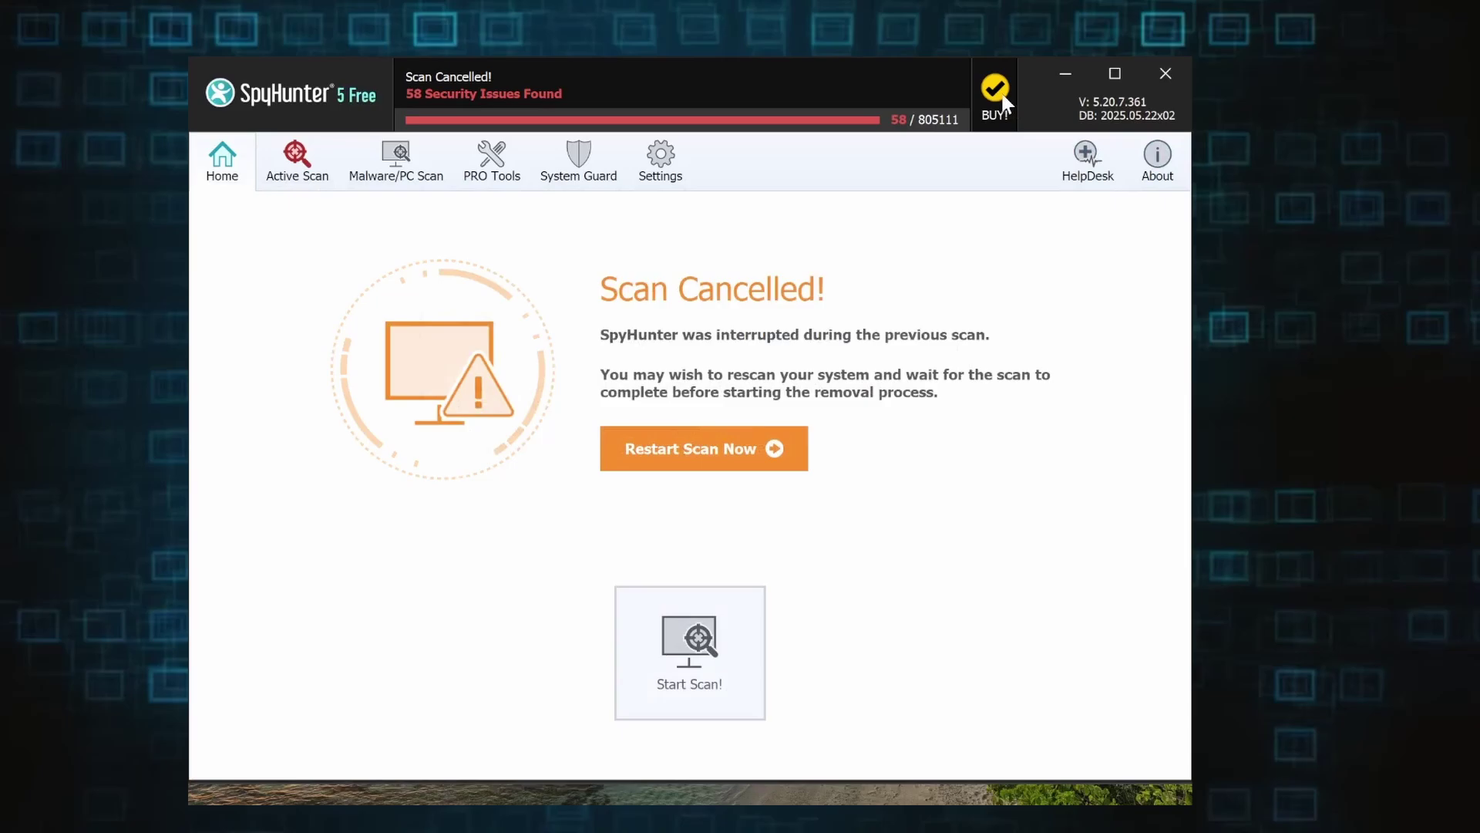
Step: Choose BUY!, pick the FREE 7-day trial, and start filling the payment form's email field
left_click(998, 97)
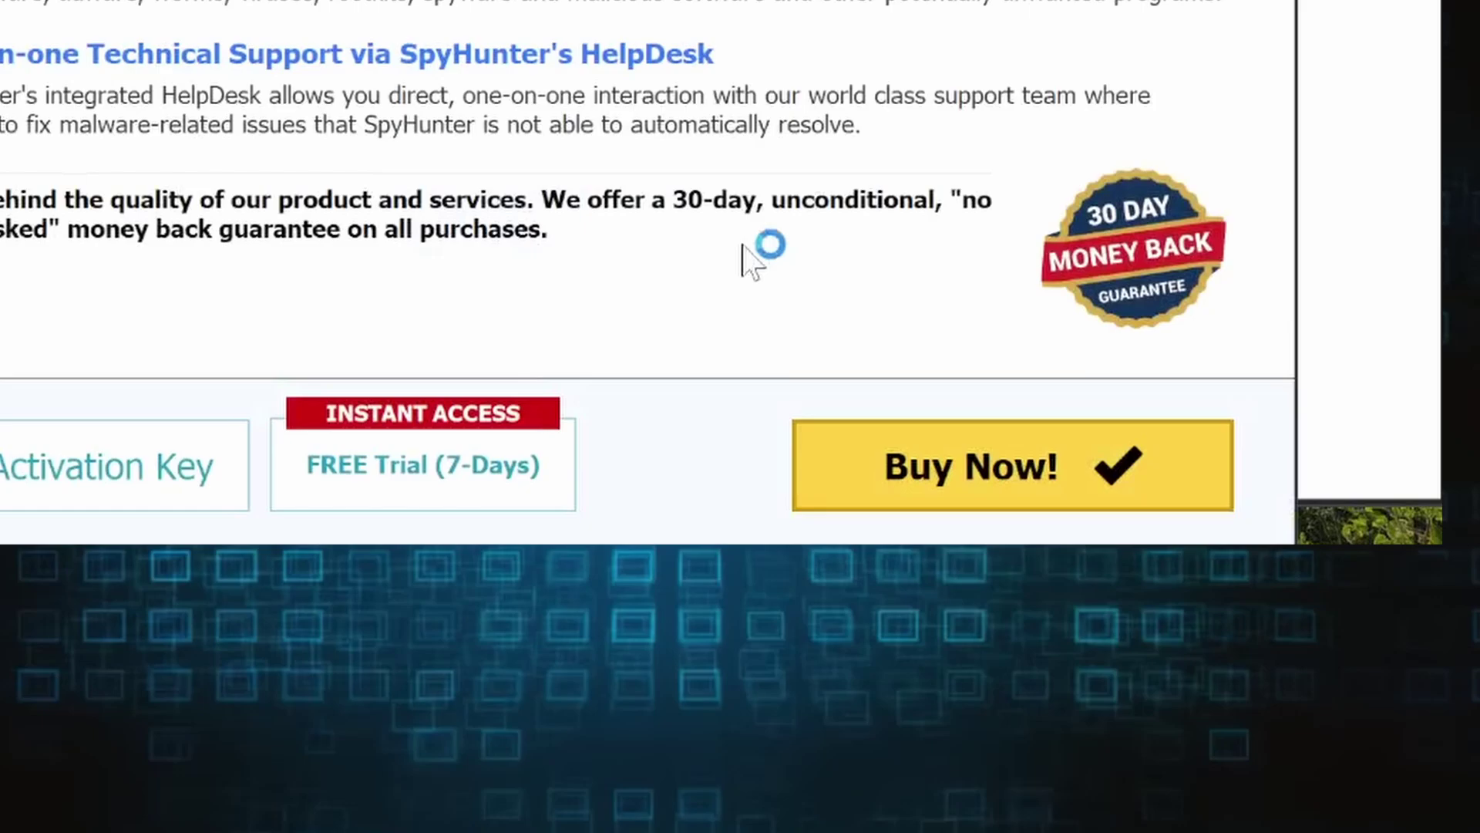
left_click(422, 465)
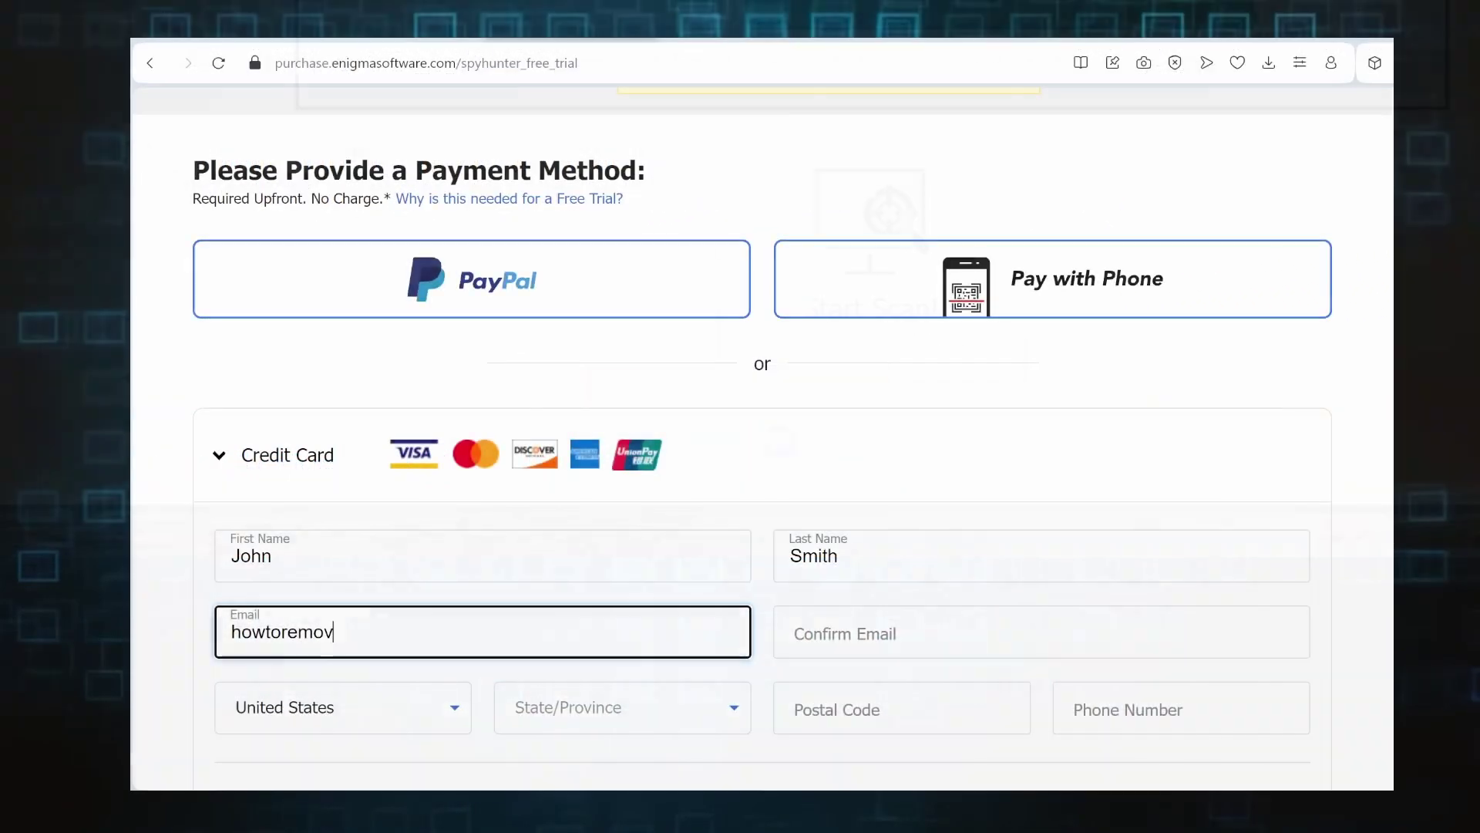
type("e")
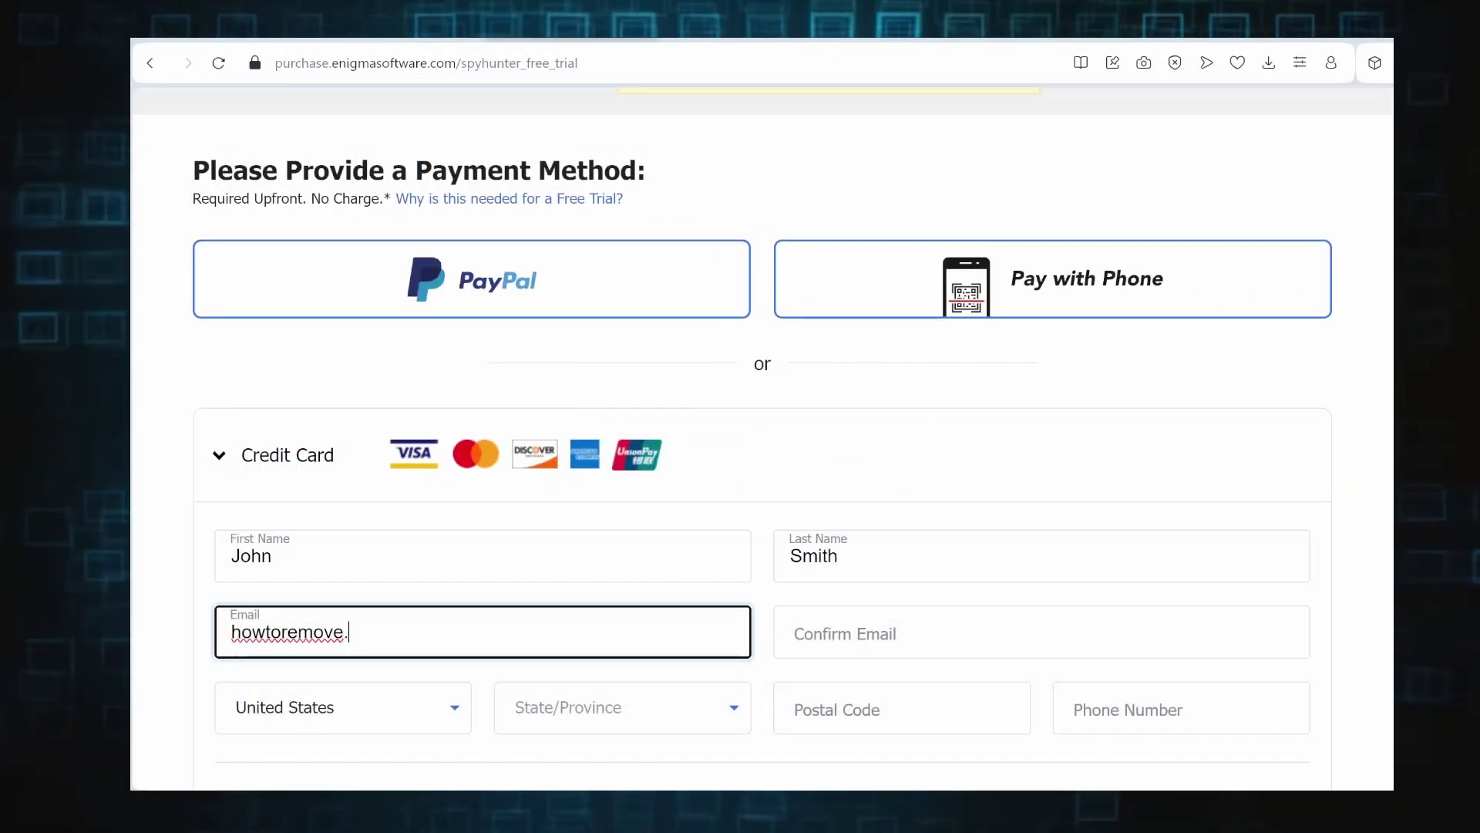
type(".guide")
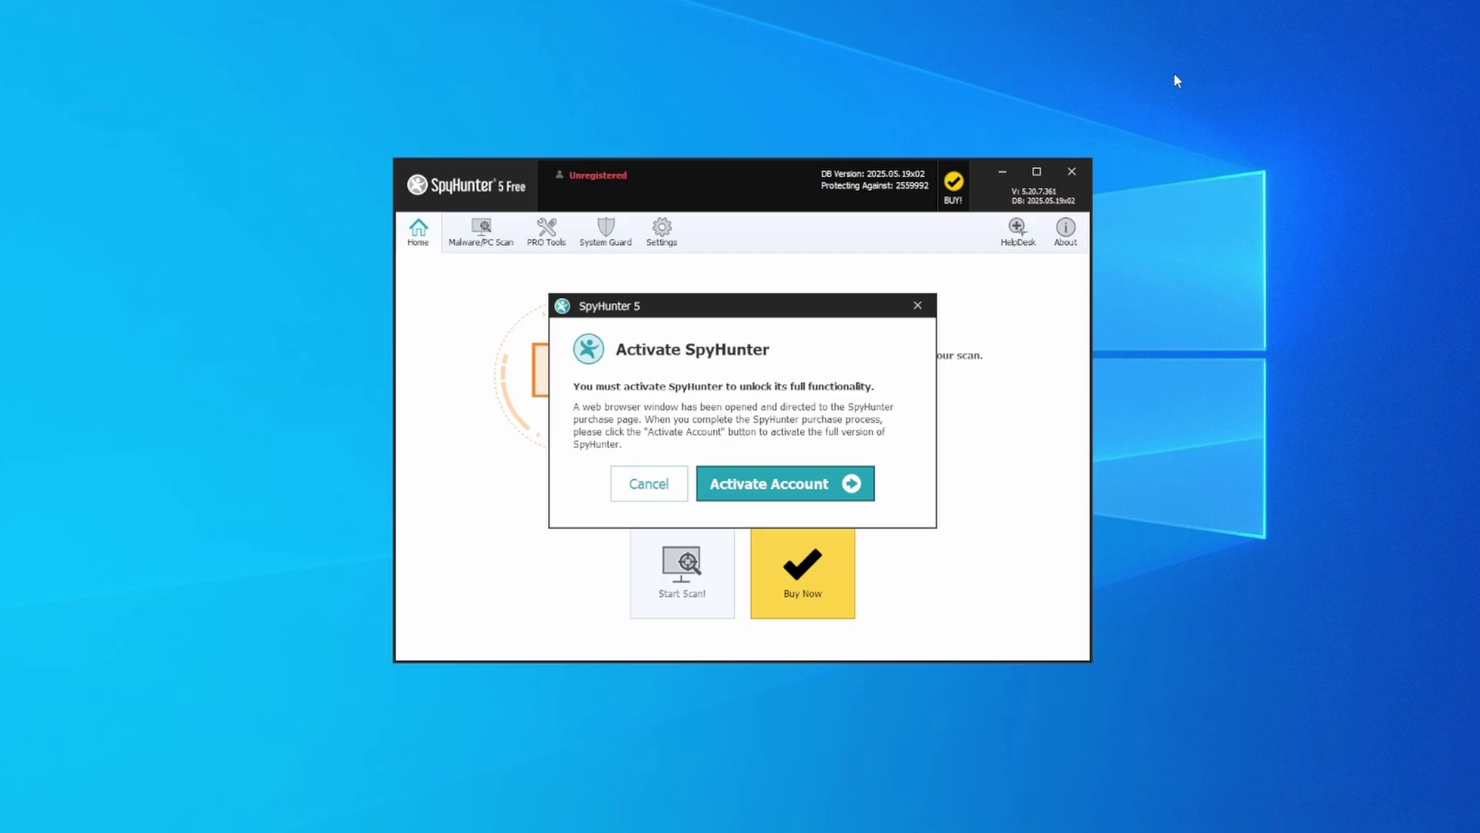
Step: Activate the account, apply the coupon for 15% off (€67,15), and scroll to payment methods
left_click(777, 491)
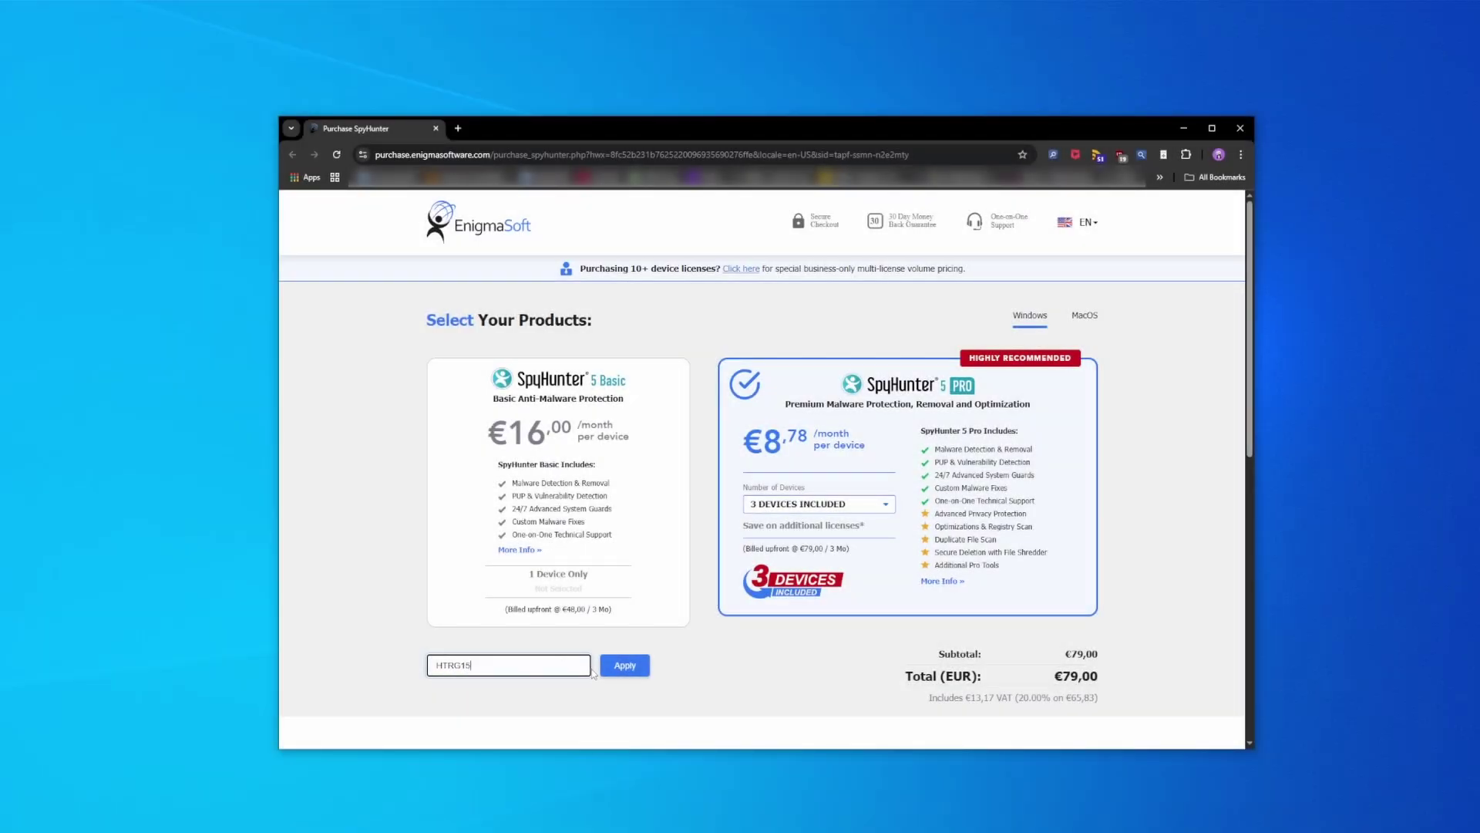
left_click(621, 665)
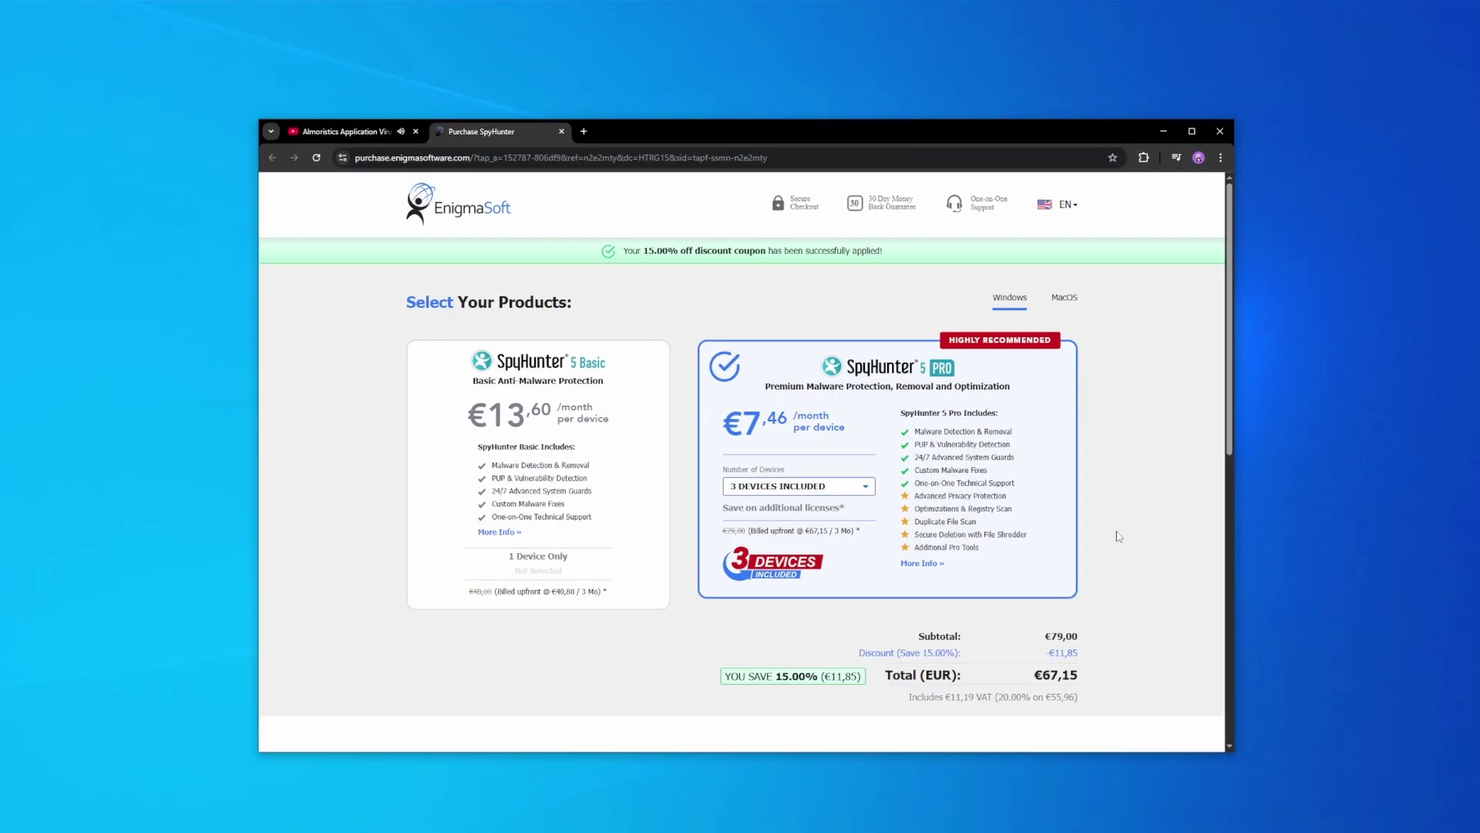
scroll(1118, 536, "down", 5)
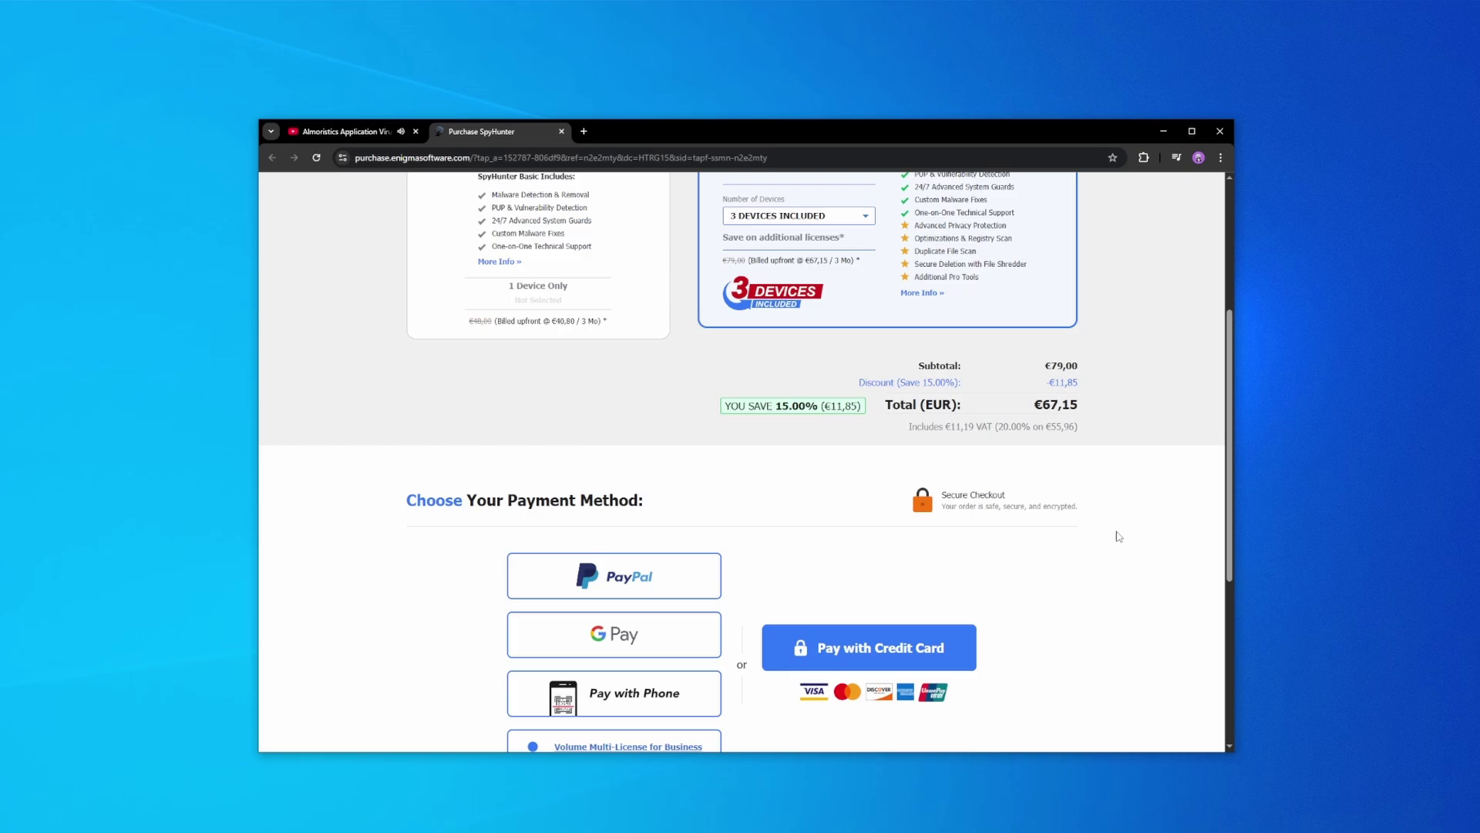
scroll(1118, 536, "down", 3)
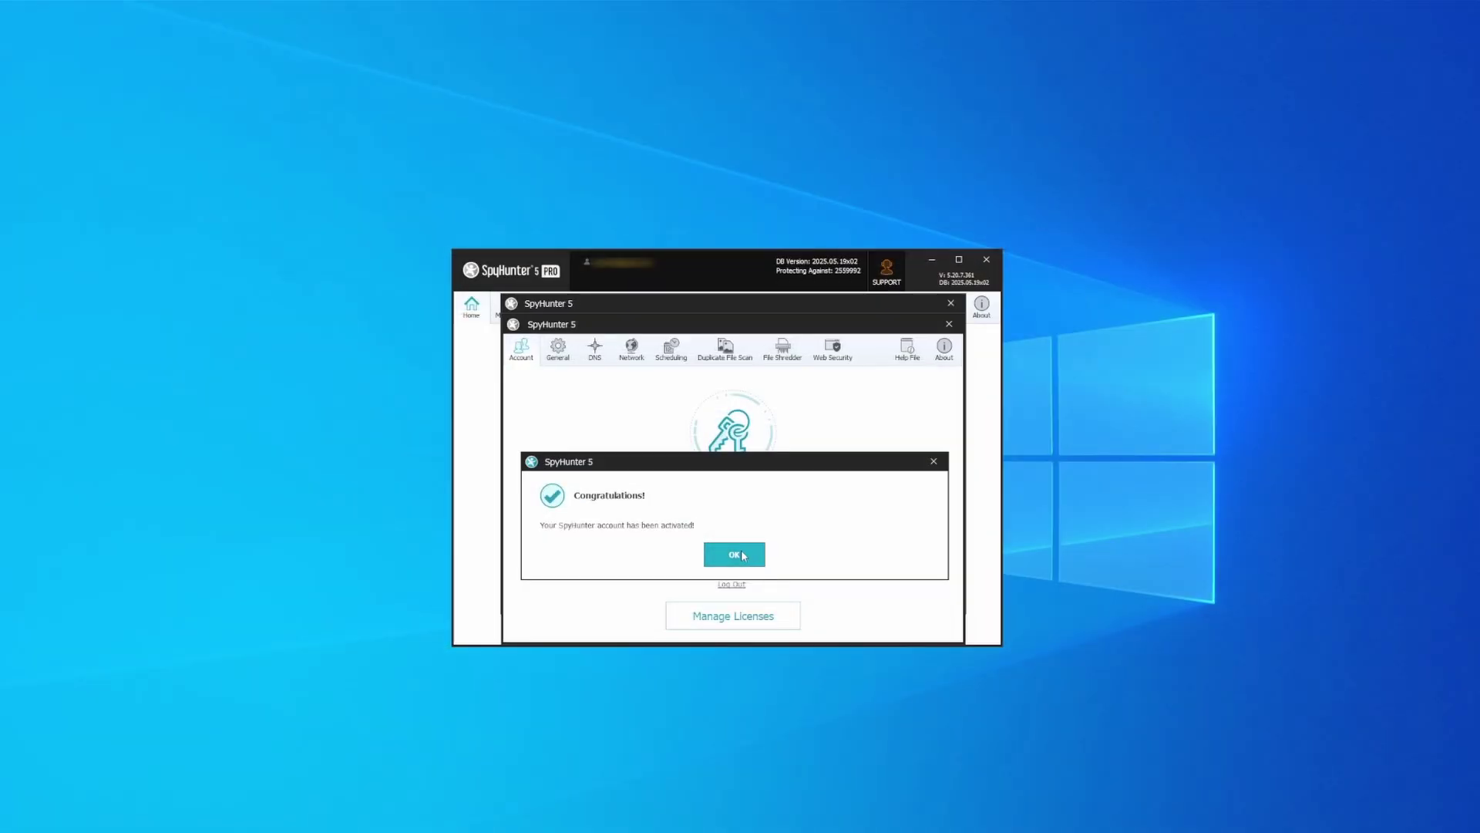
Step: Run a full SpyHunter scan, select all detected objects, and remove them
left_click(736, 555)
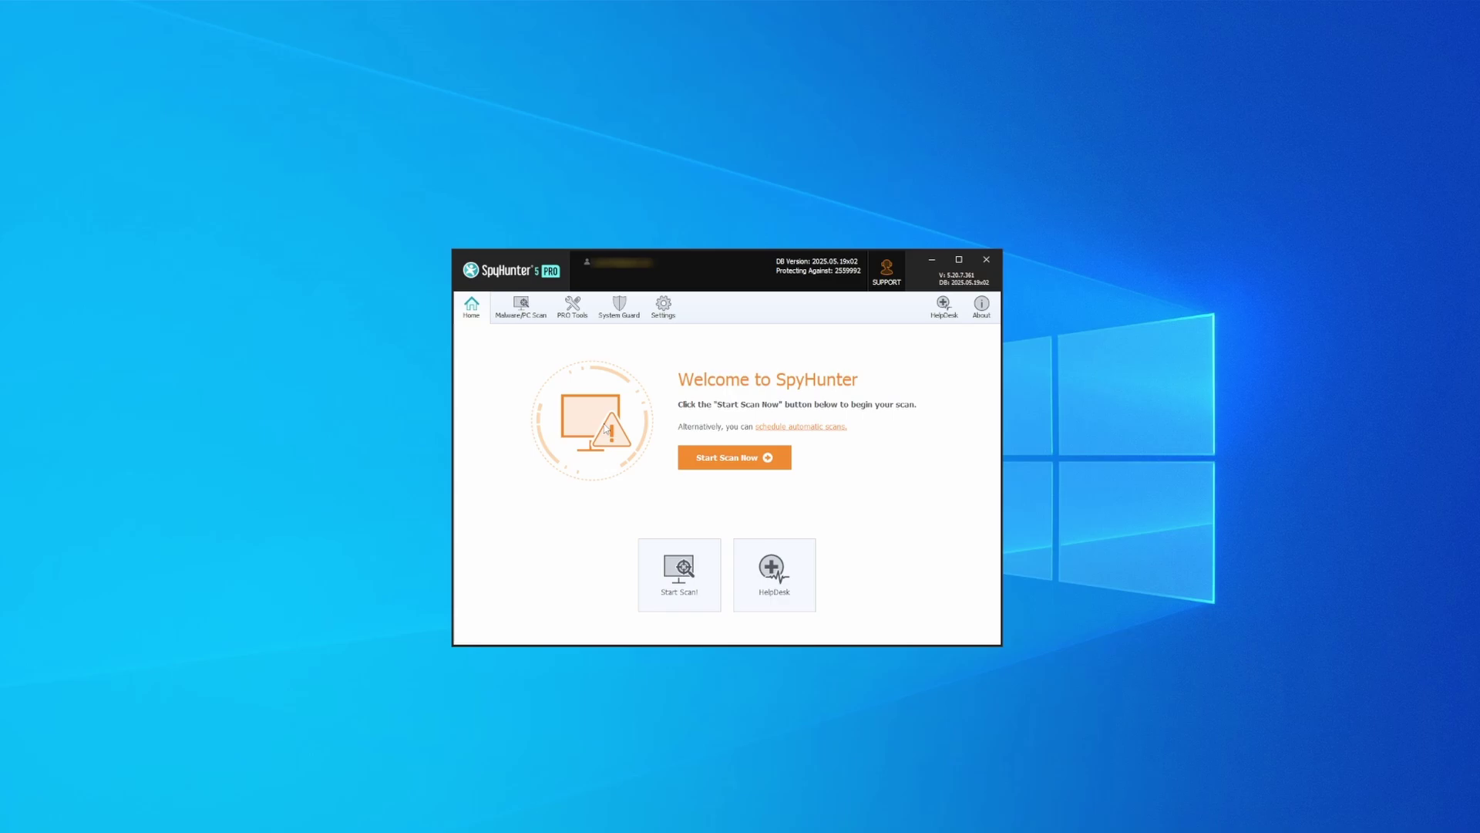
left_click(737, 459)
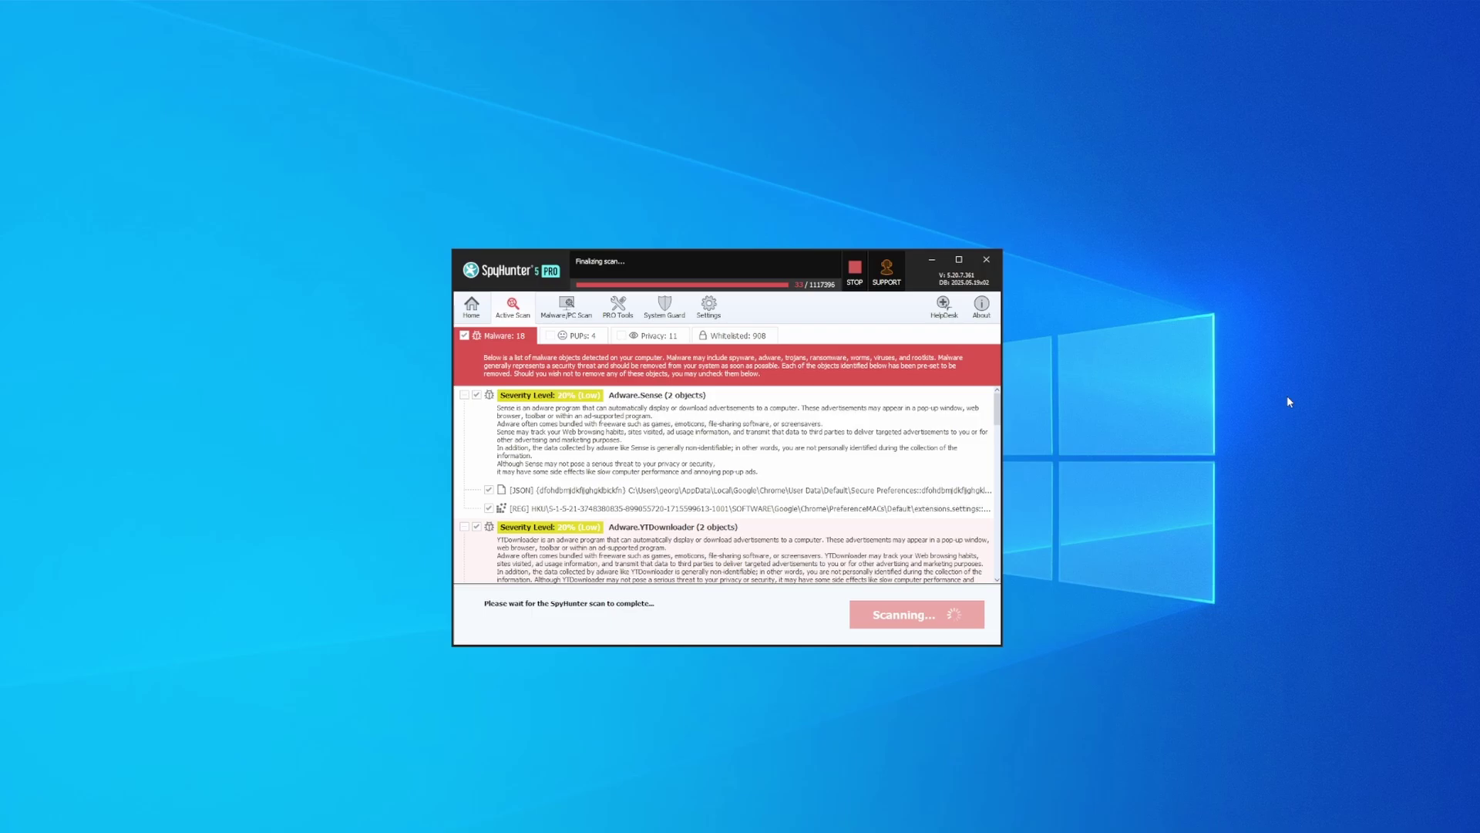
left_click(911, 621)
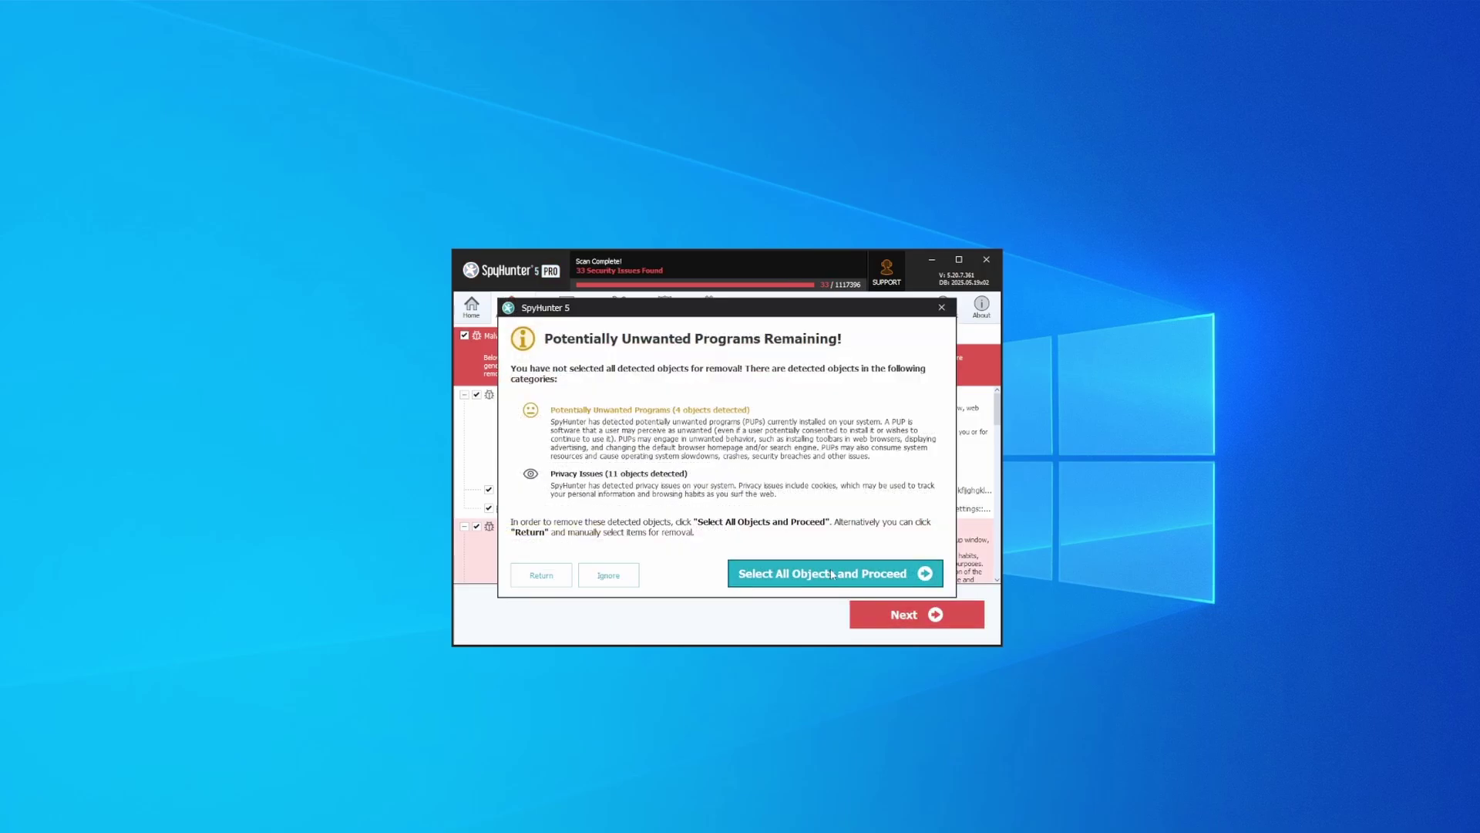
left_click(835, 570)
left_click(933, 616)
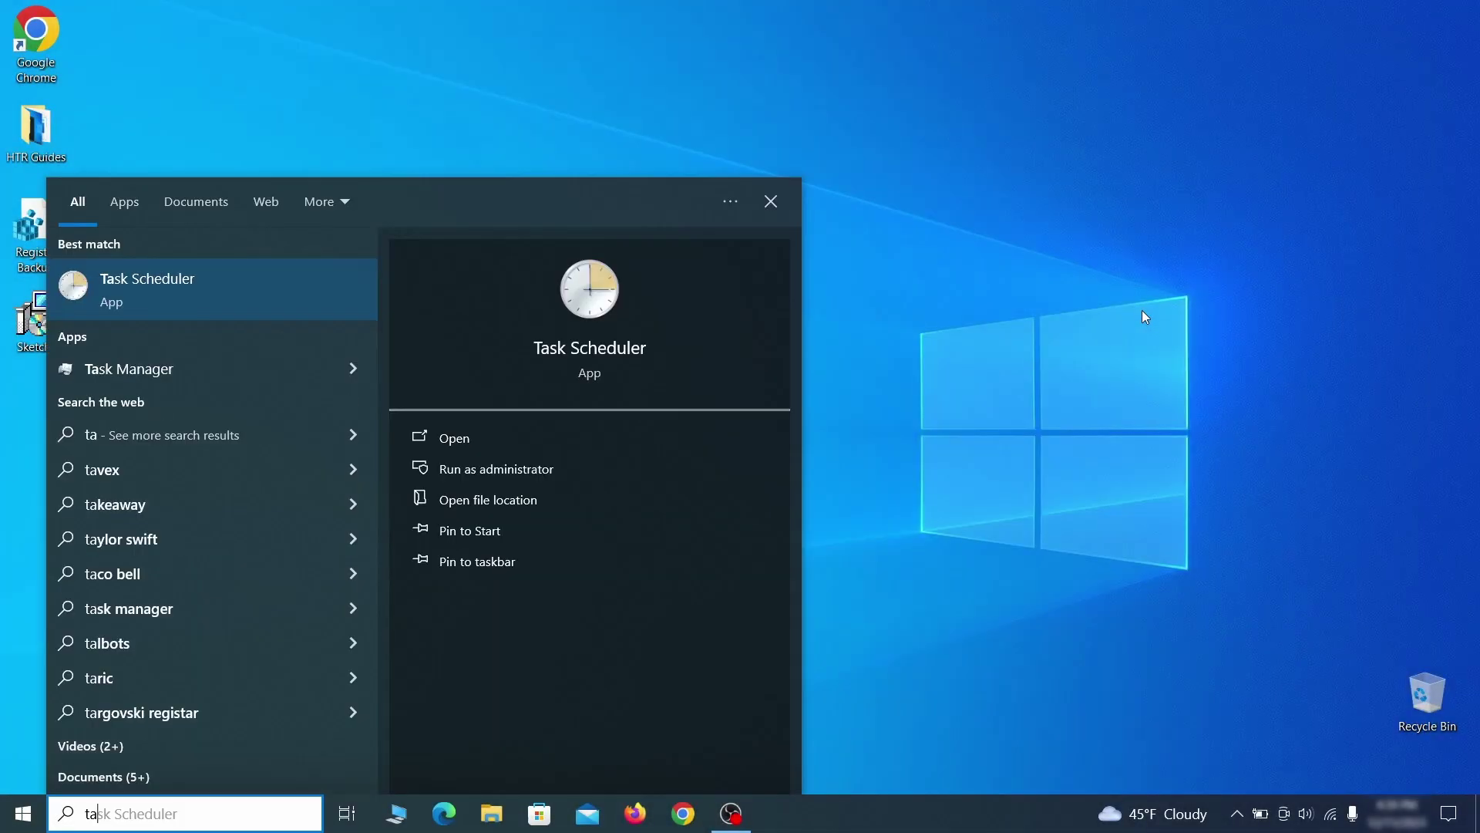
Step: Open Task Scheduler and inspect the Example Malware App task's triggers and actions
type("sk schedul")
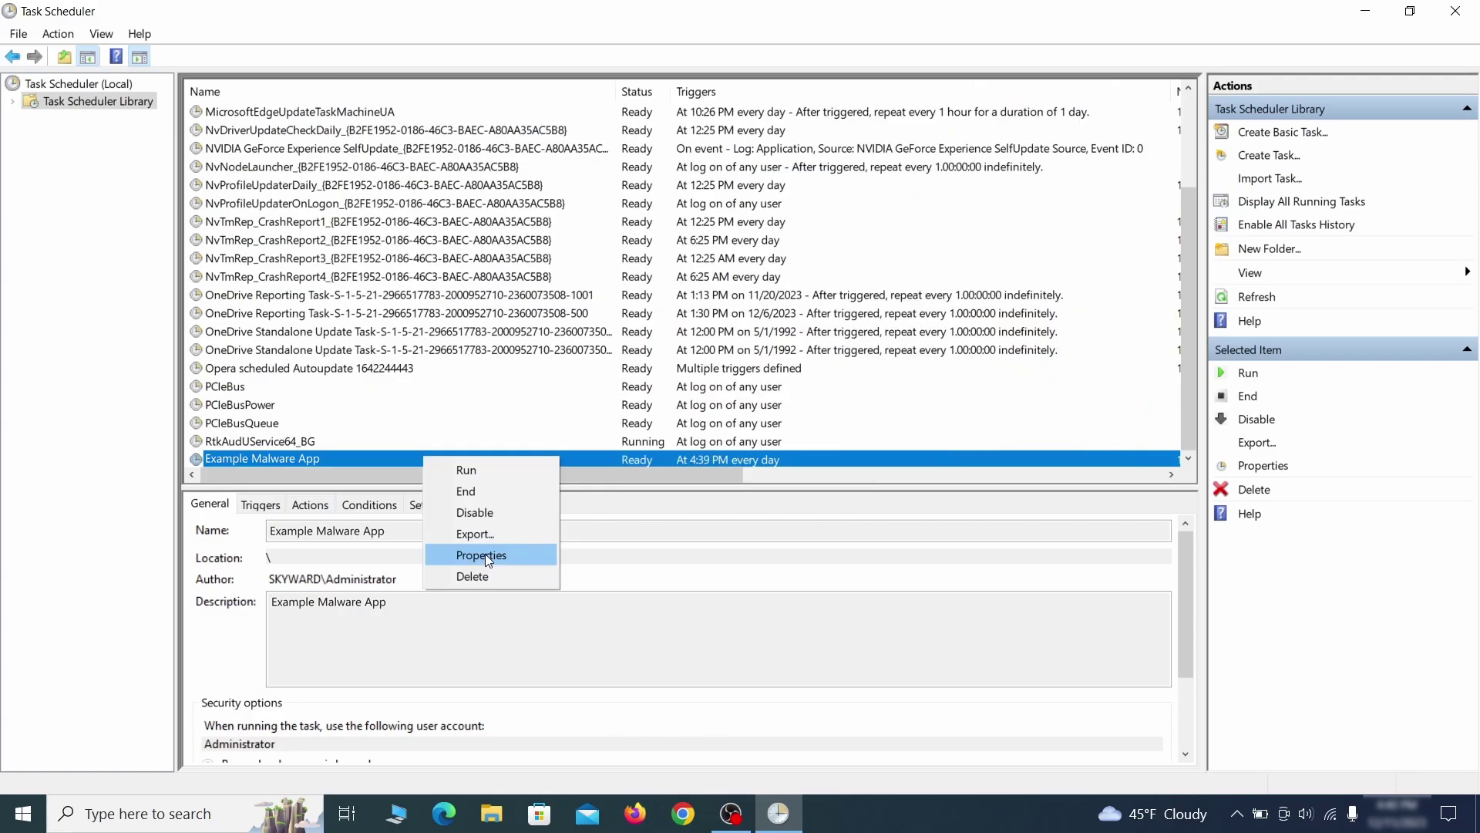
left_click(484, 554)
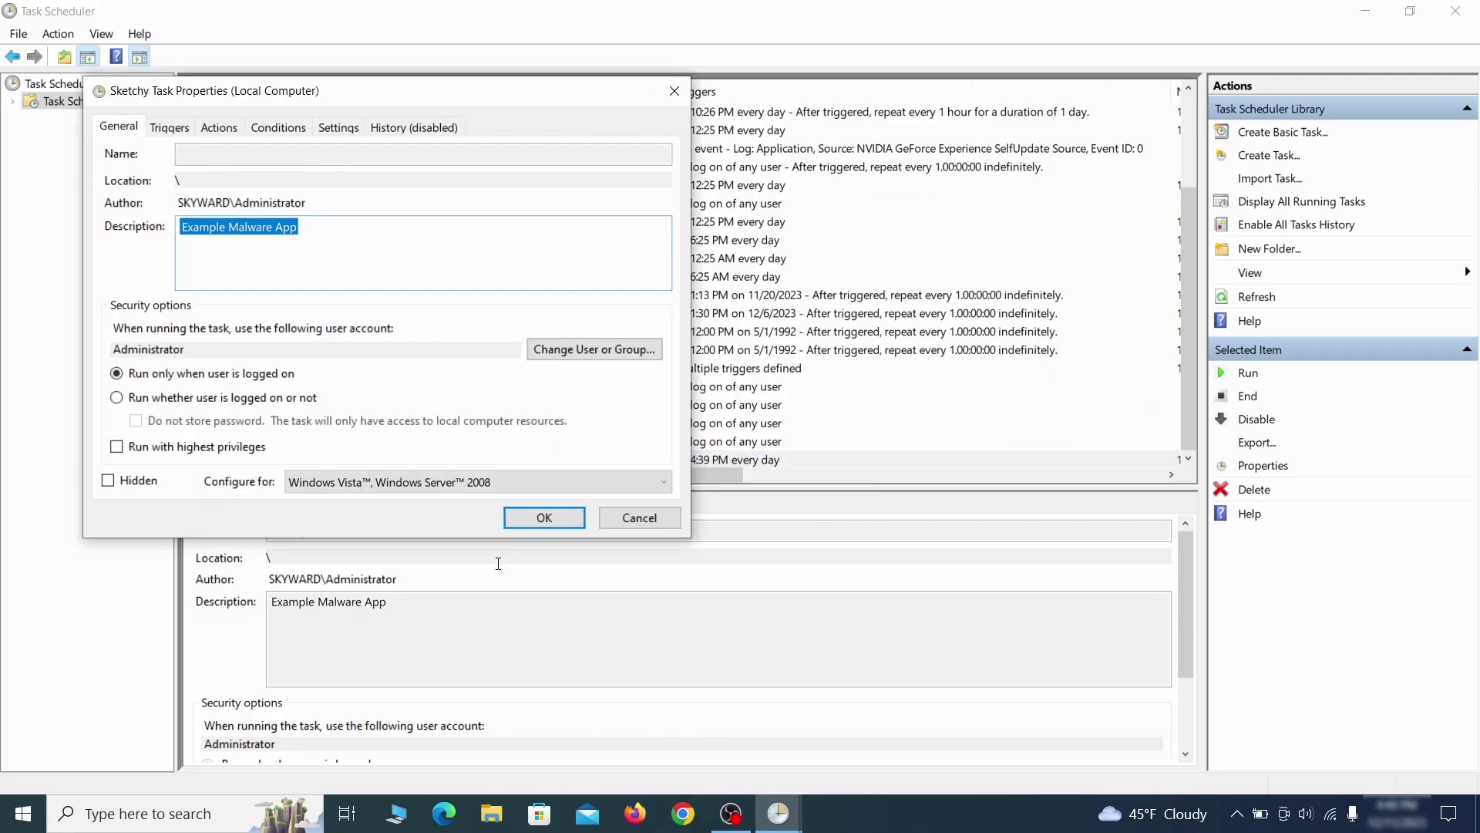
left_click(164, 127)
left_click(219, 127)
key("Escape")
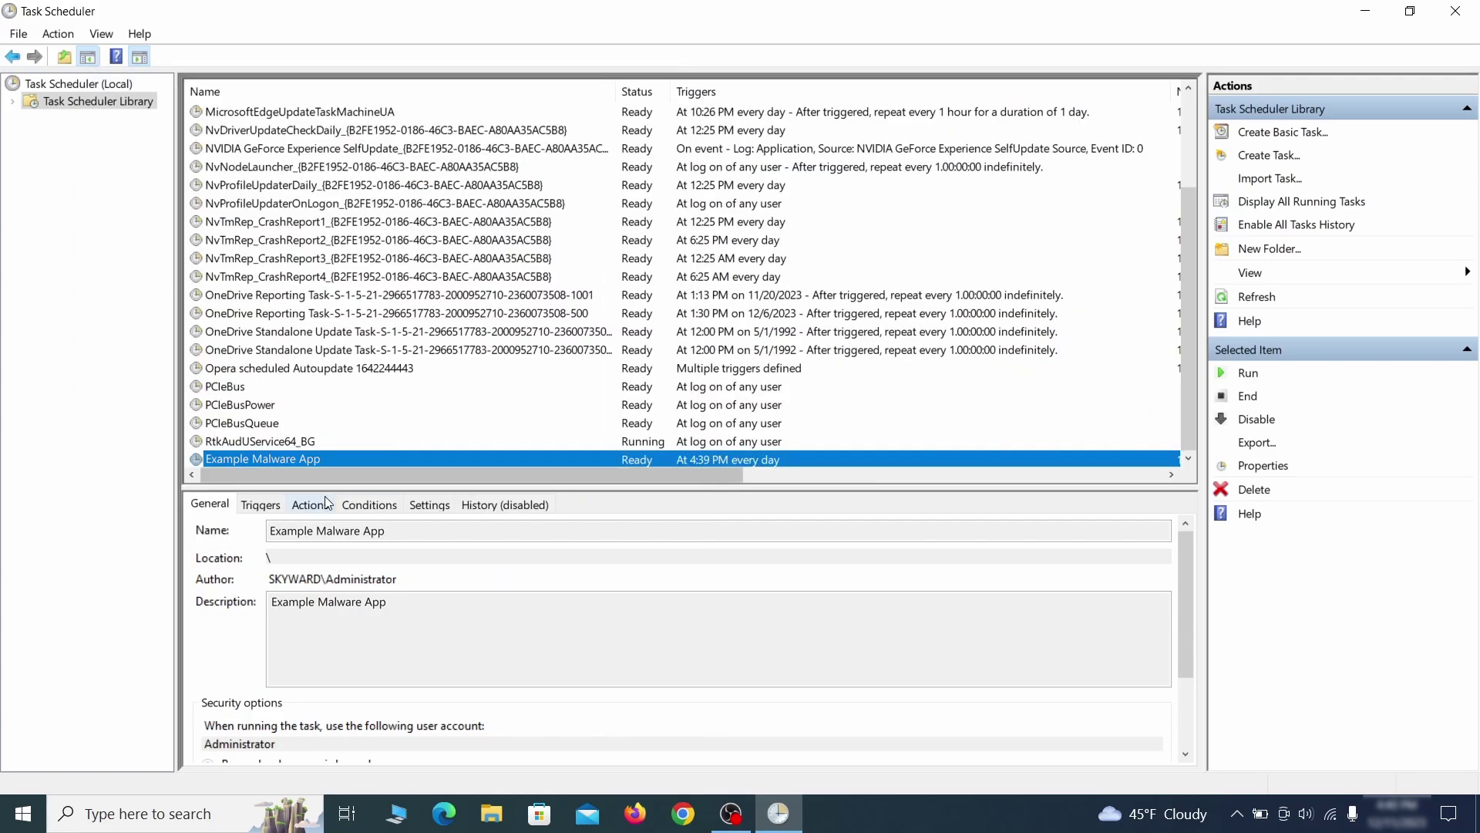
Step: Delete the Example Malware App task, then select all three Chrome extension folders
right_click(475, 459)
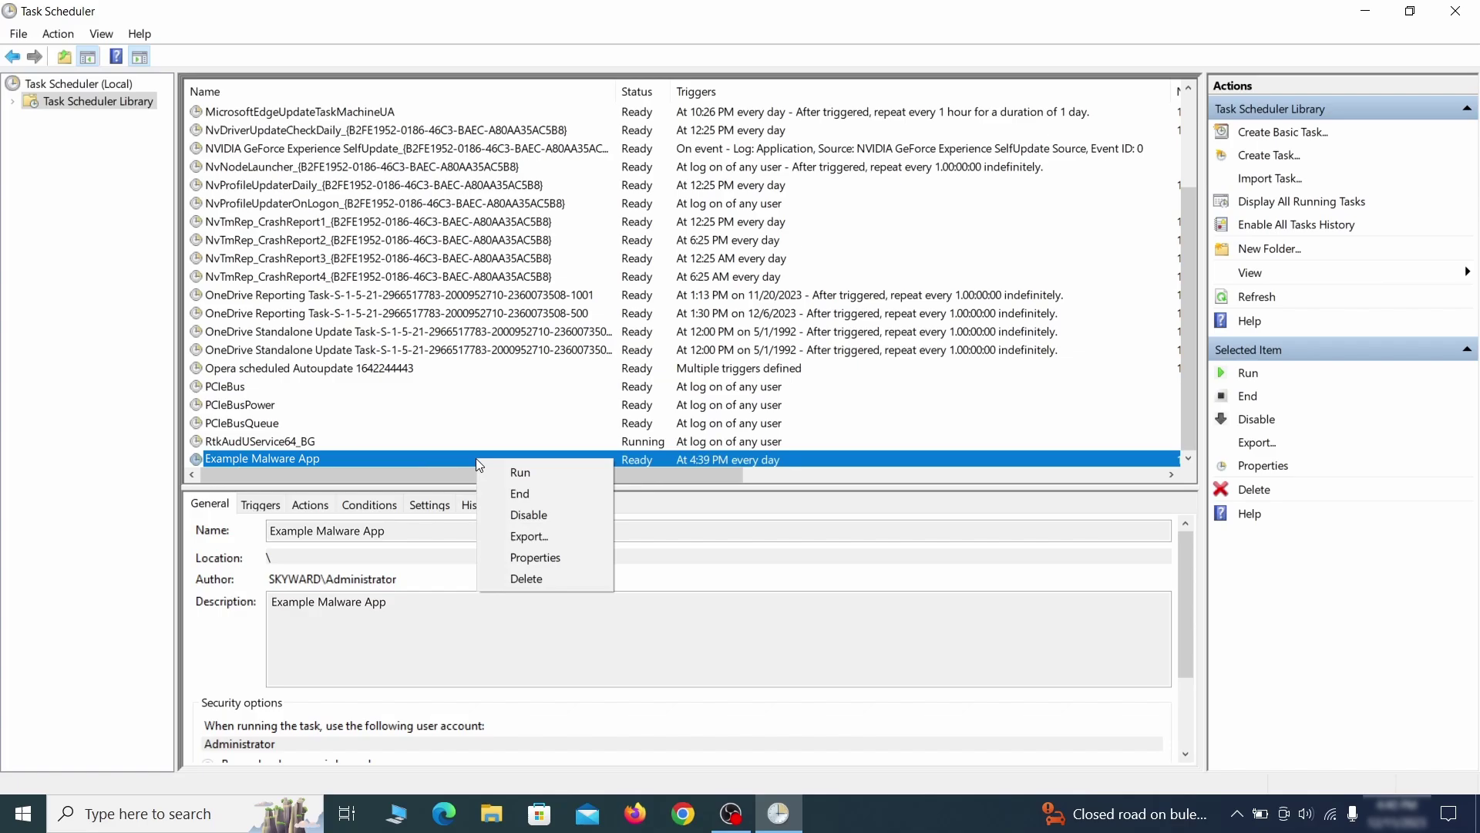
left_click(527, 578)
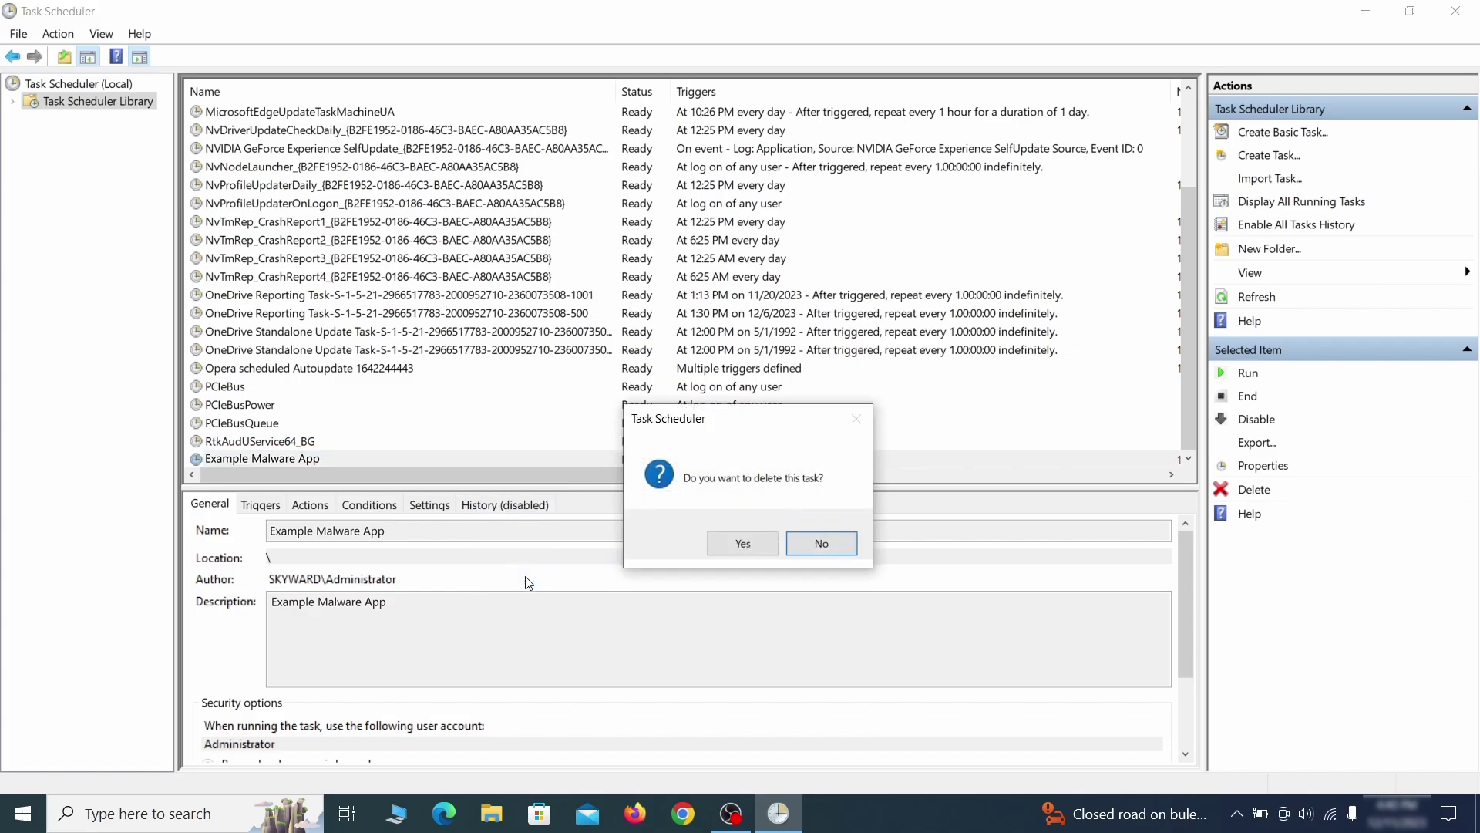
left_click(742, 545)
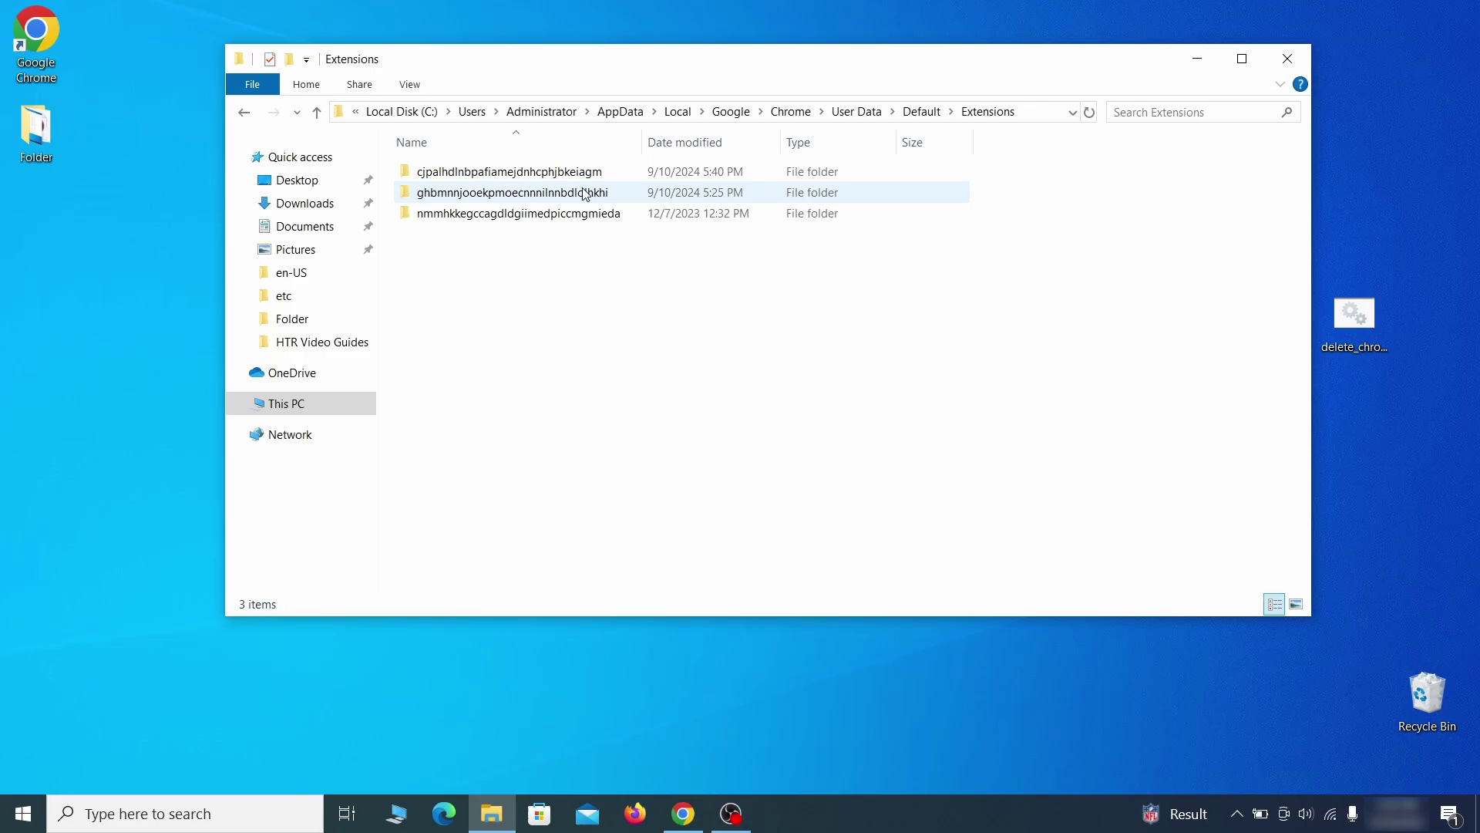
left_click_drag(549, 256, 612, 172)
right_click(621, 183)
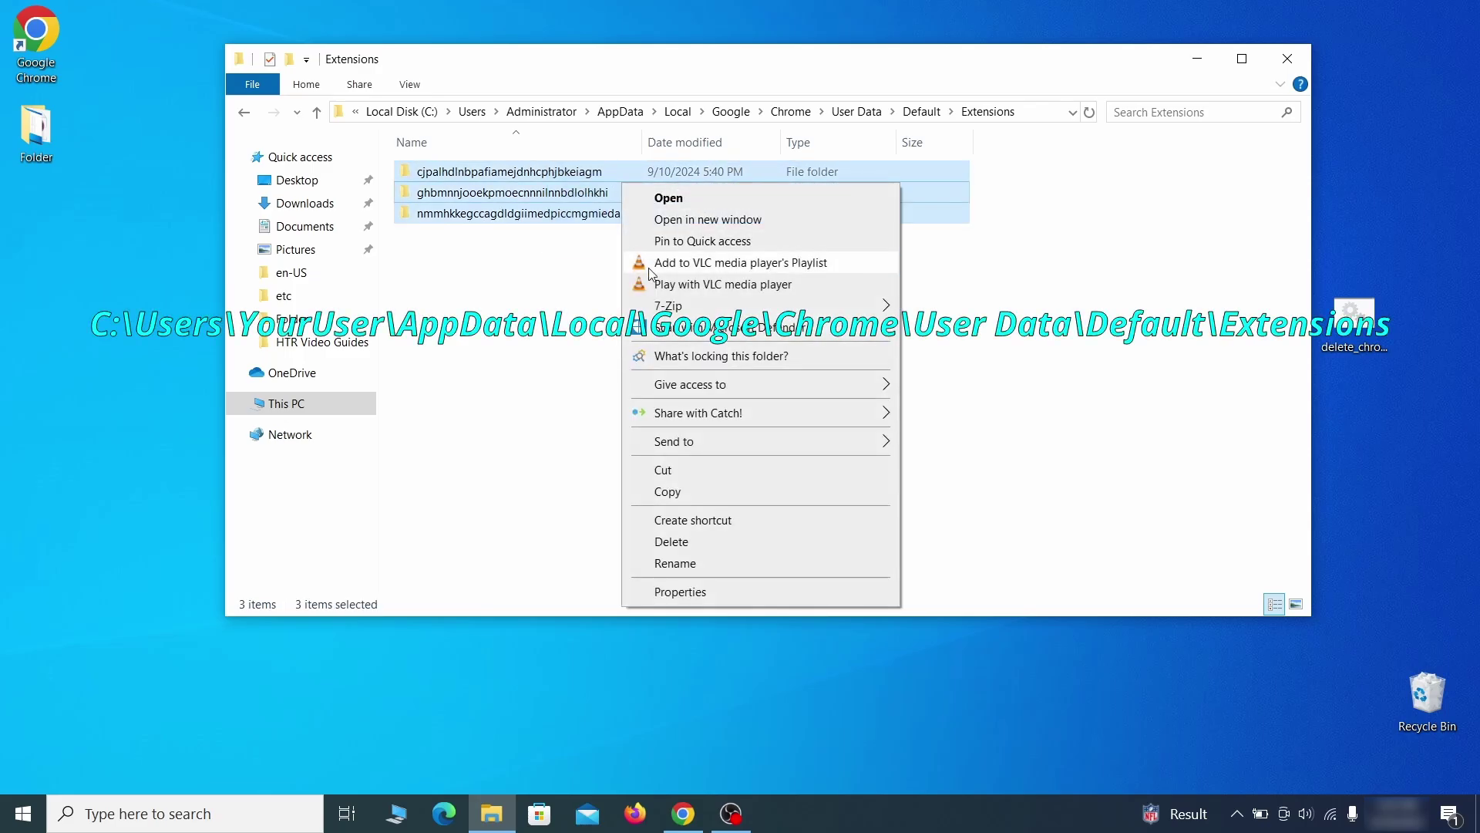
Step: Delete the three extension folders and repair the corrupted uBlock Origin extension
left_click(683, 541)
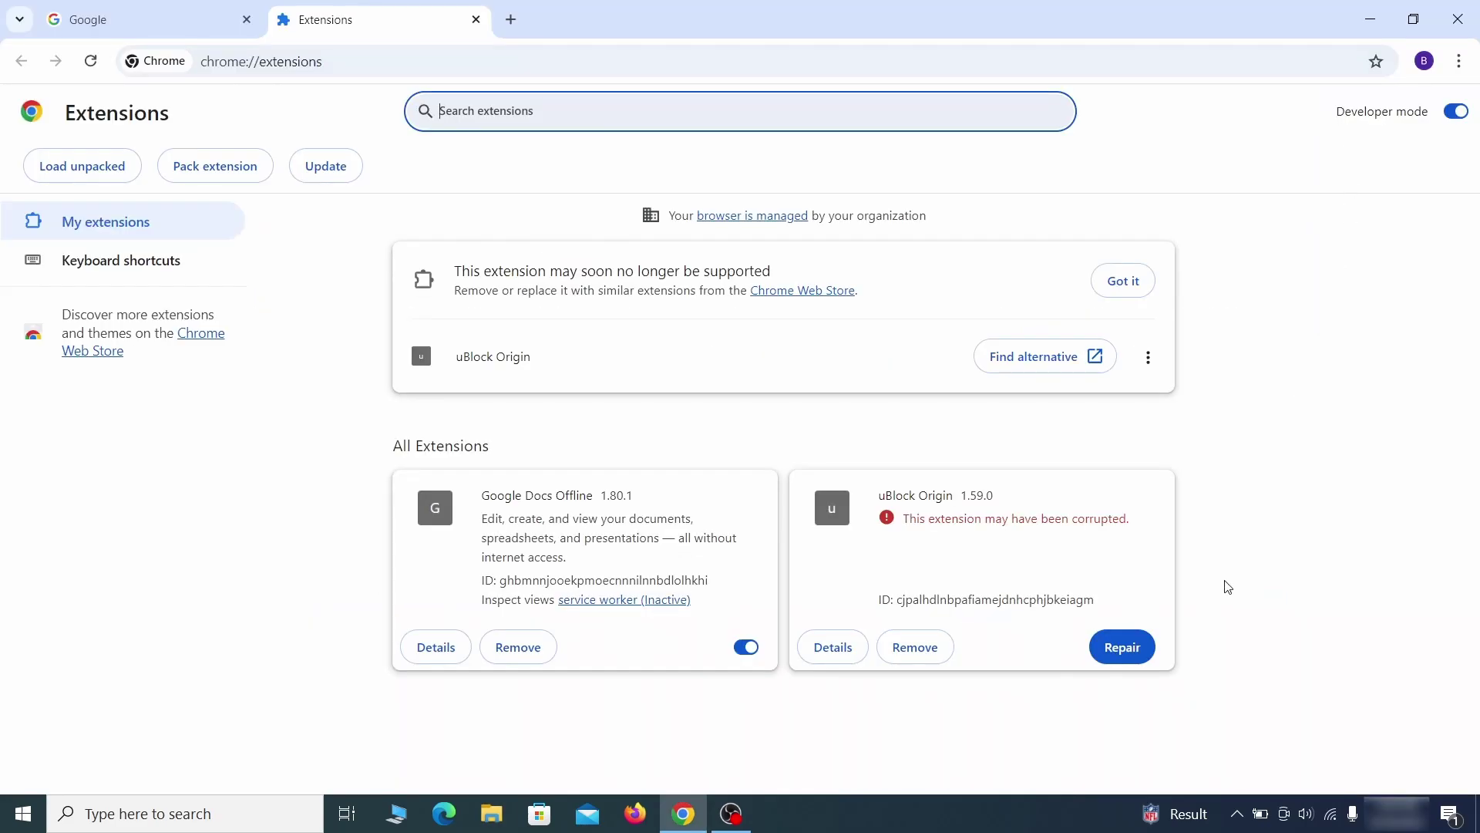
left_click(1122, 648)
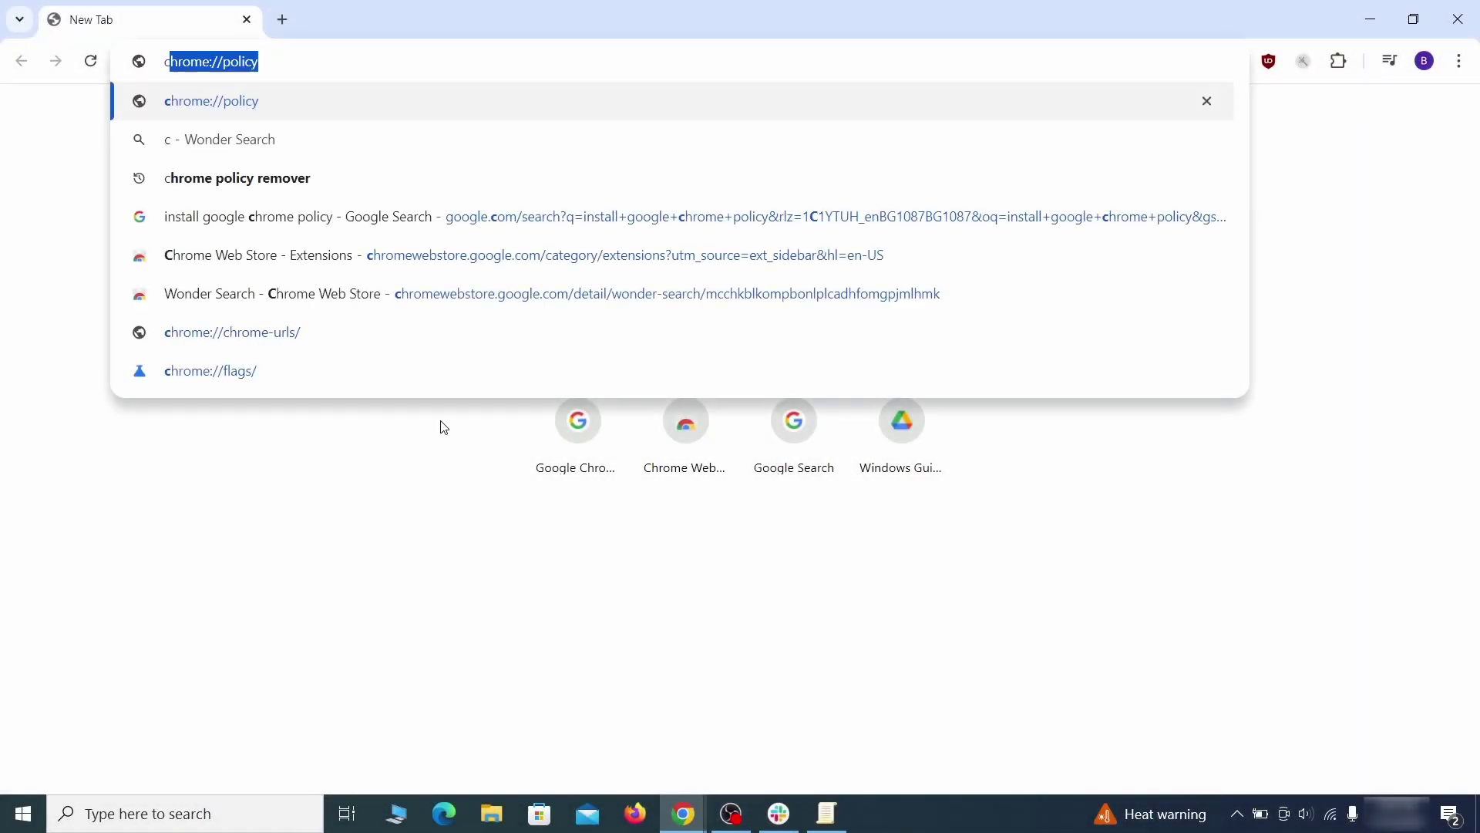
Step: Copy the HomepageLocation policy value from Chrome's chrome://policy page
key("Return")
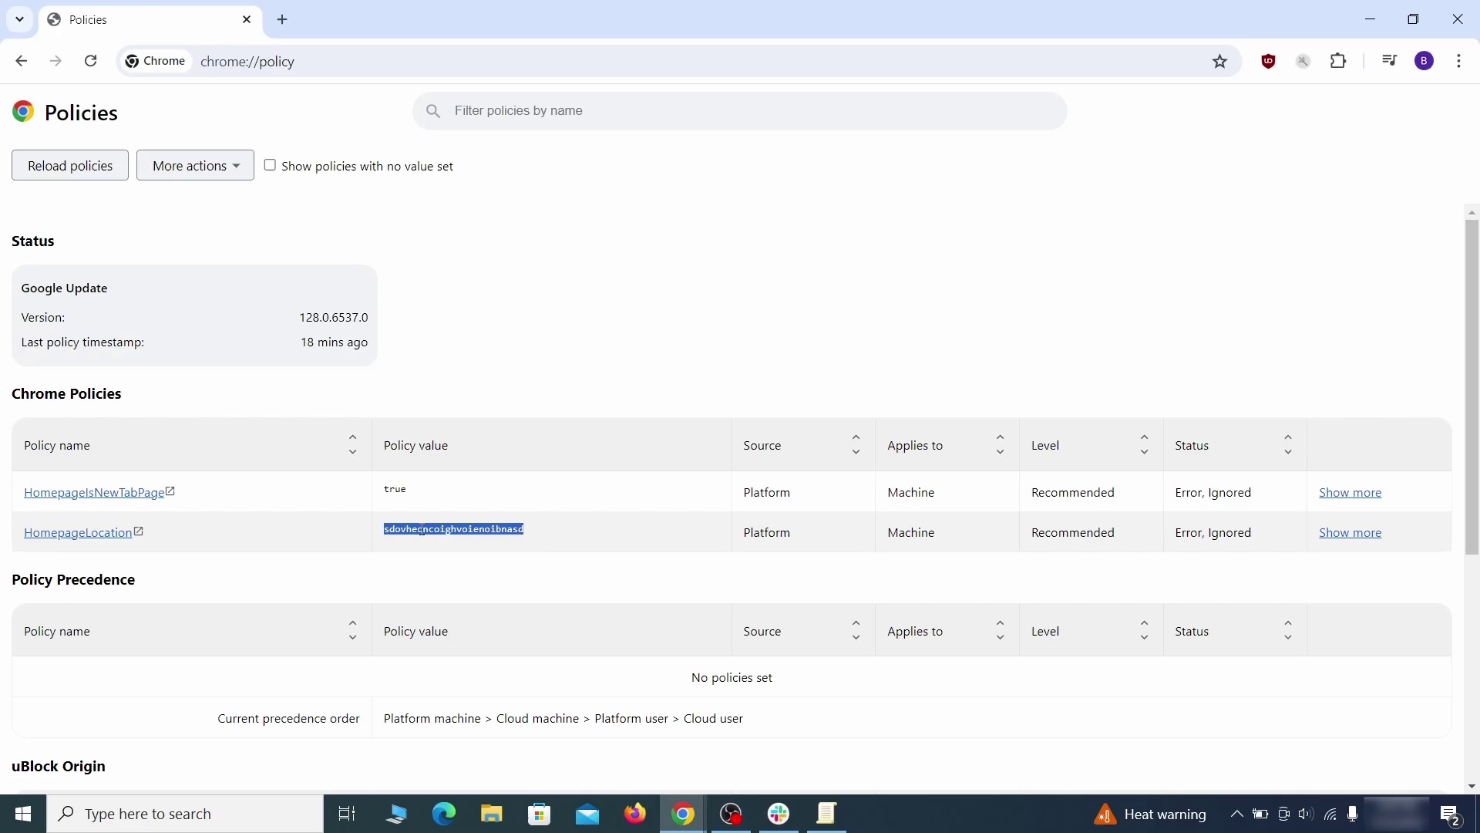
right_click(421, 529)
left_click(455, 548)
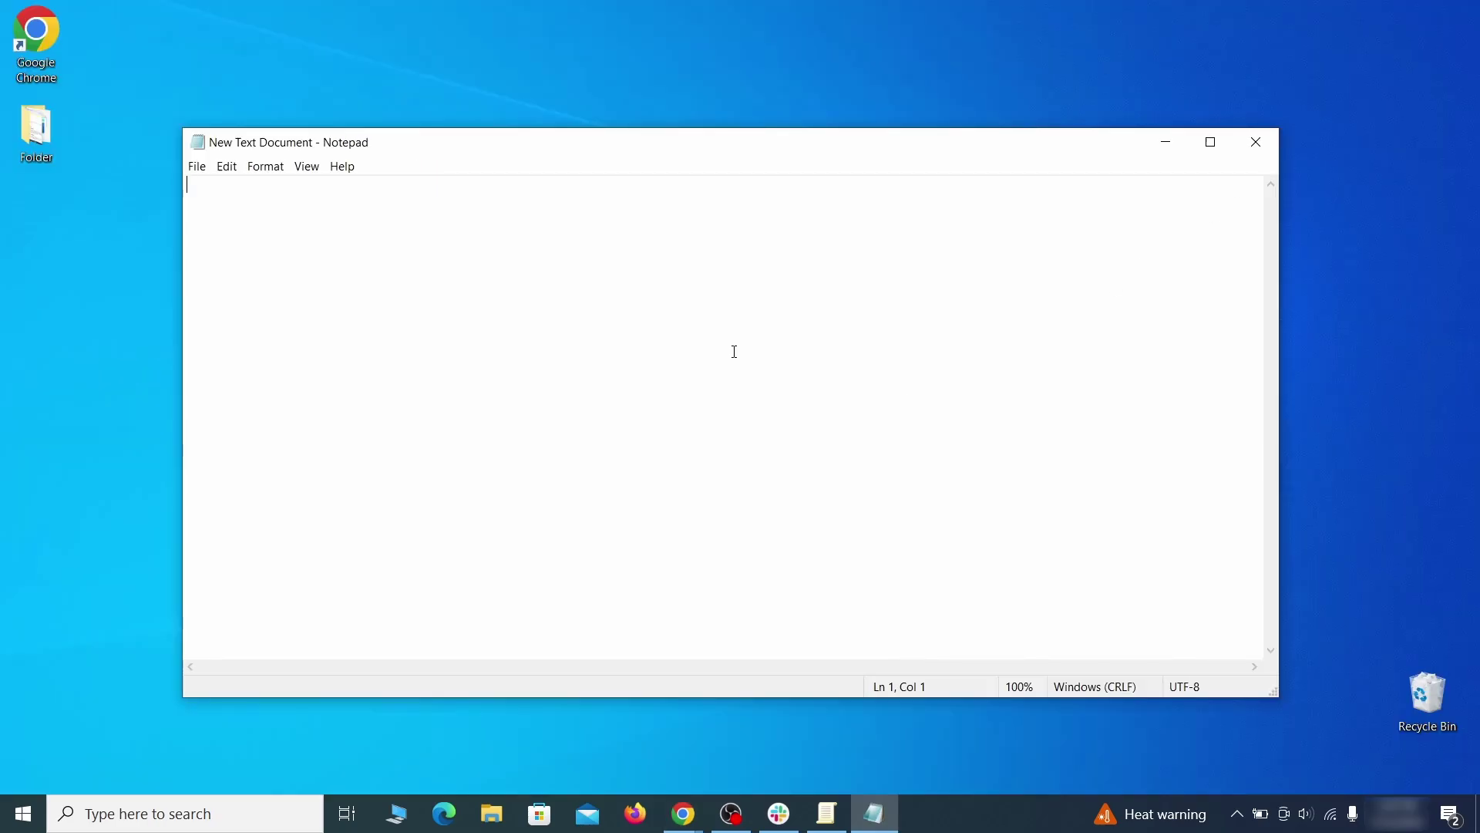
Step: Paste the homepage value into Notepad and enable Developer mode on Chrome's extensions page
right_click(717, 339)
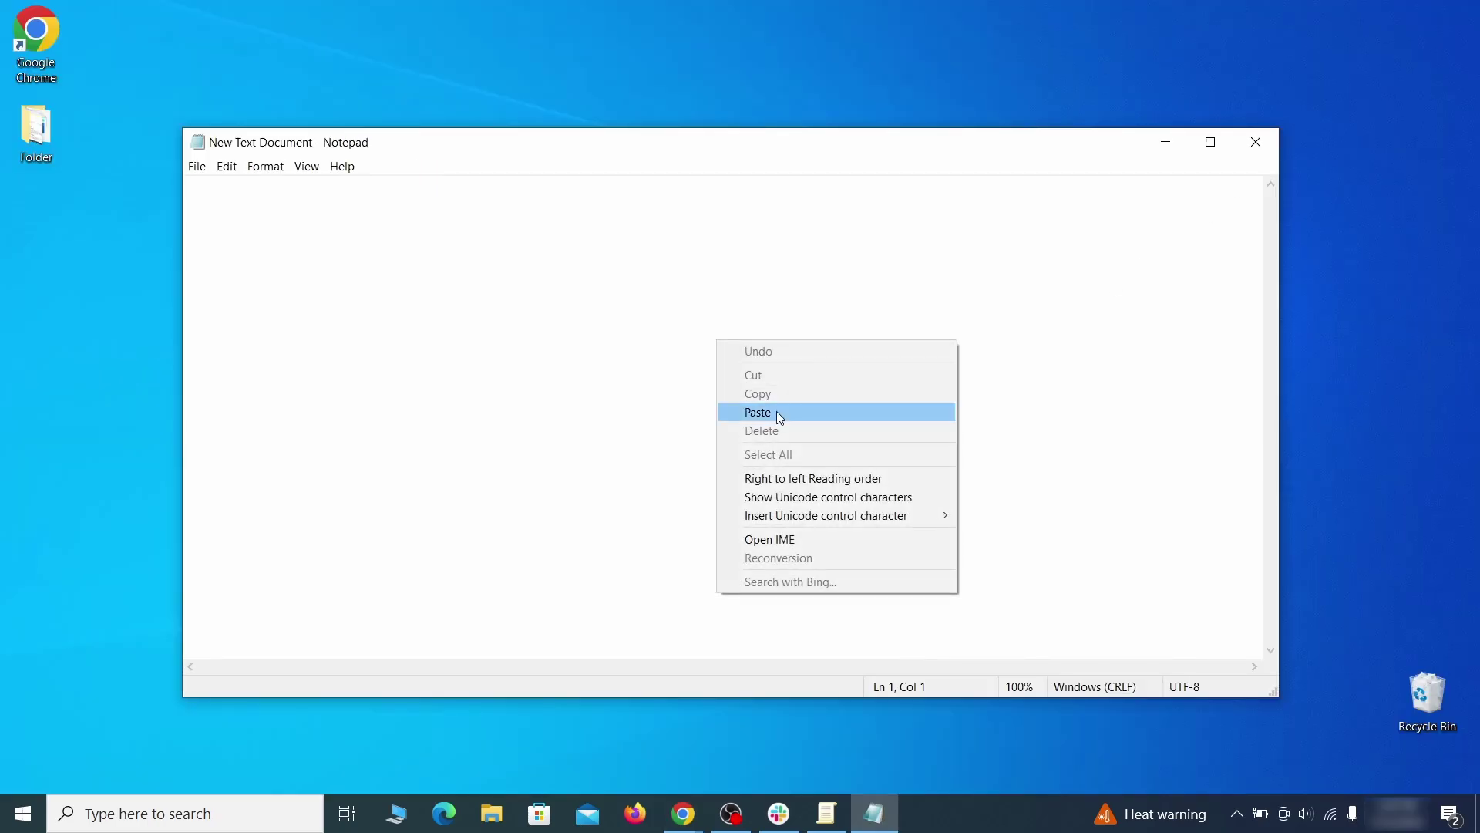
left_click(776, 410)
left_click(1465, 62)
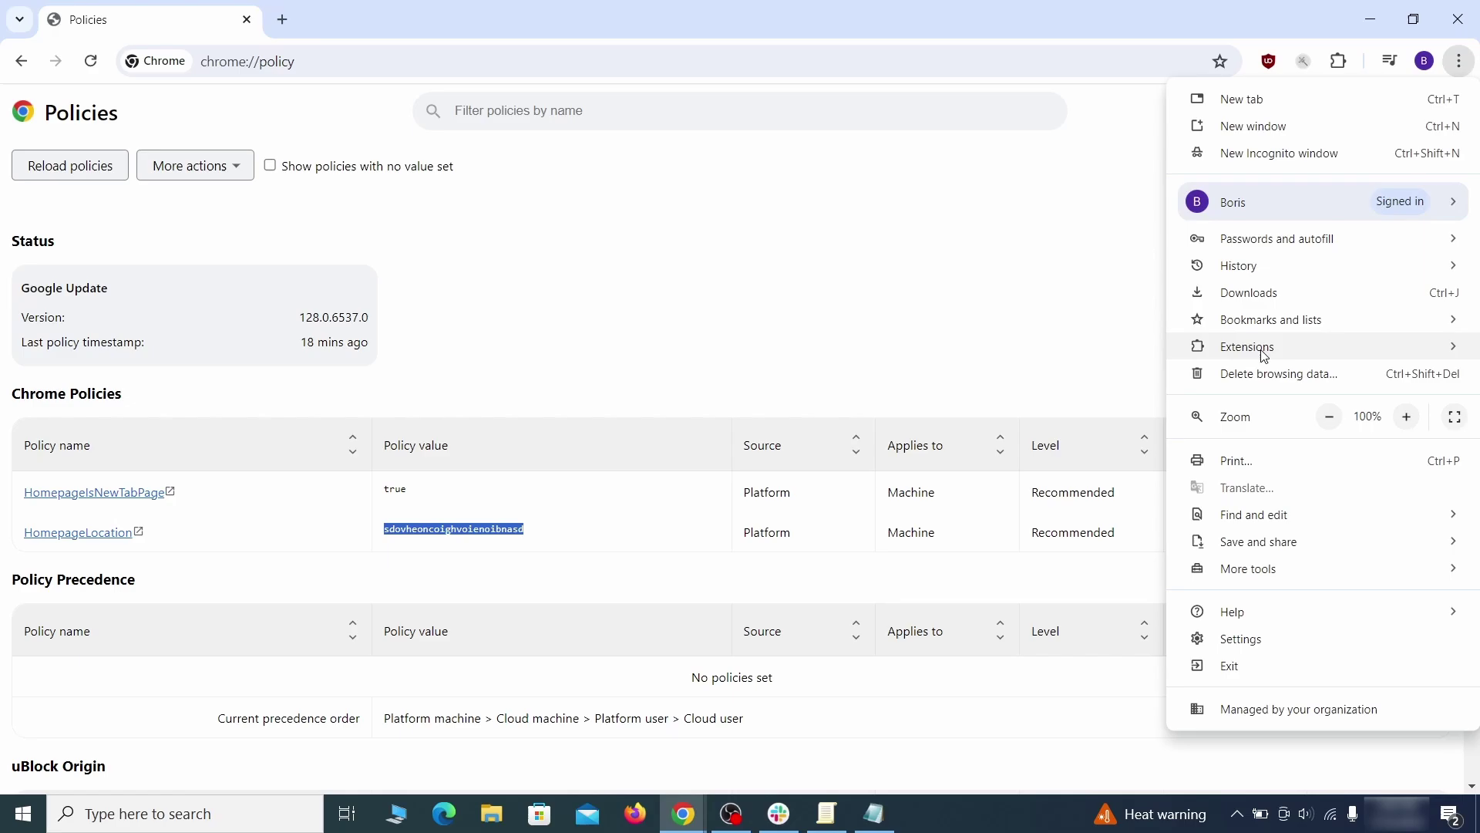
mouse_move(1261, 354)
left_click(1101, 352)
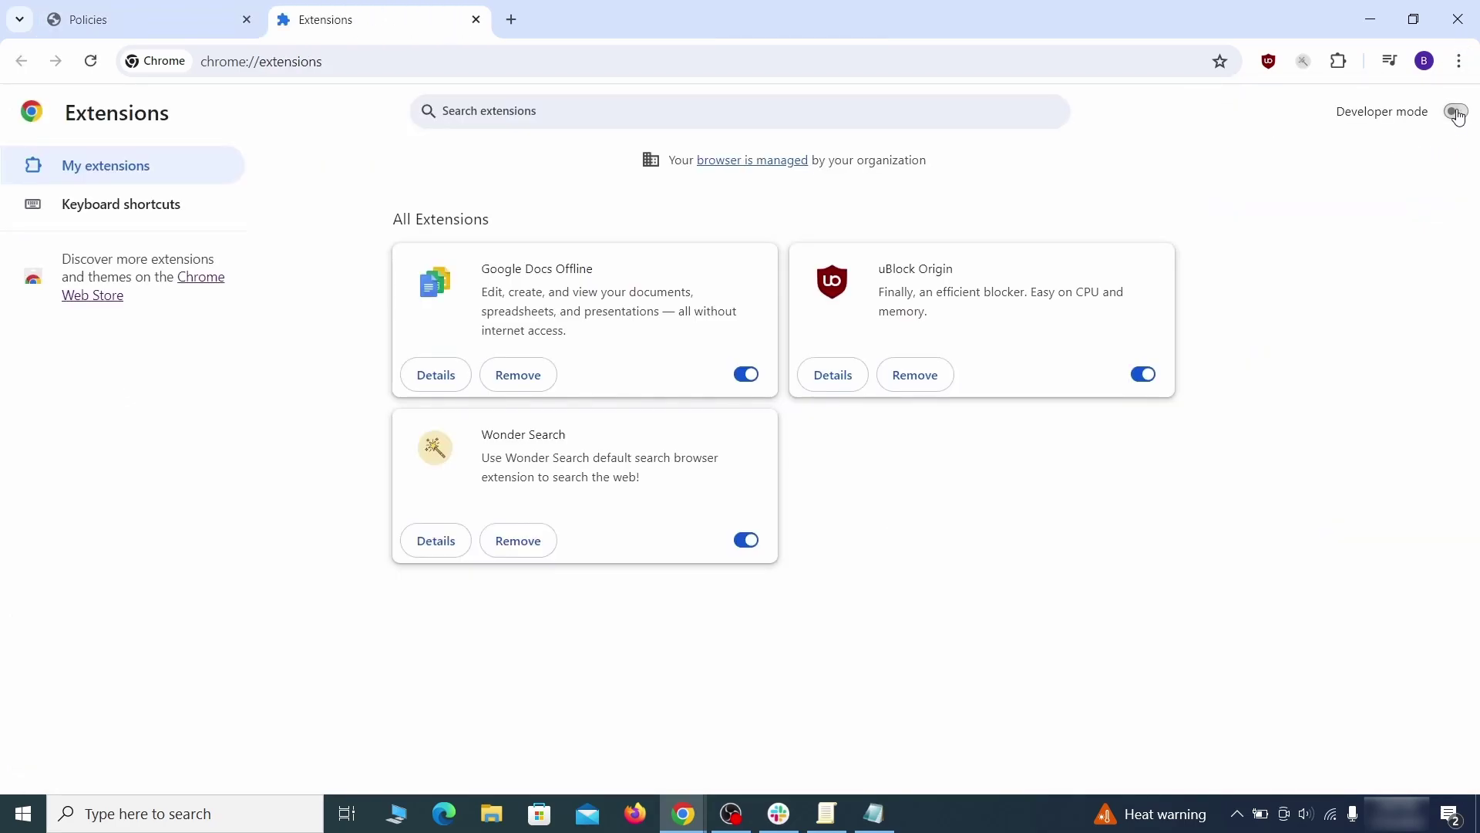
left_click(1456, 113)
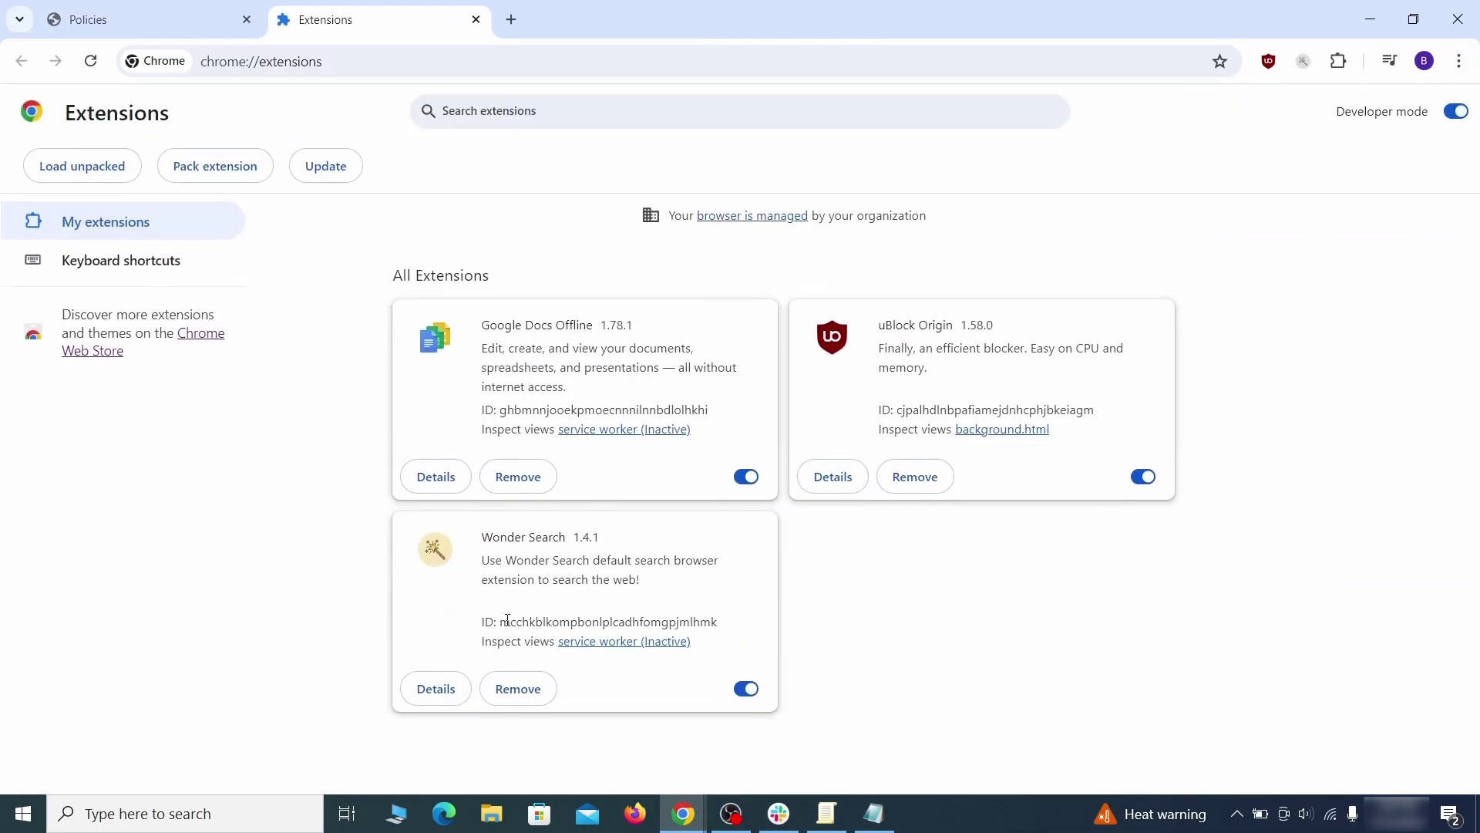
Step: Copy the Wonder Search extension ID and paste it on a new line in Notepad
right_click(717, 622)
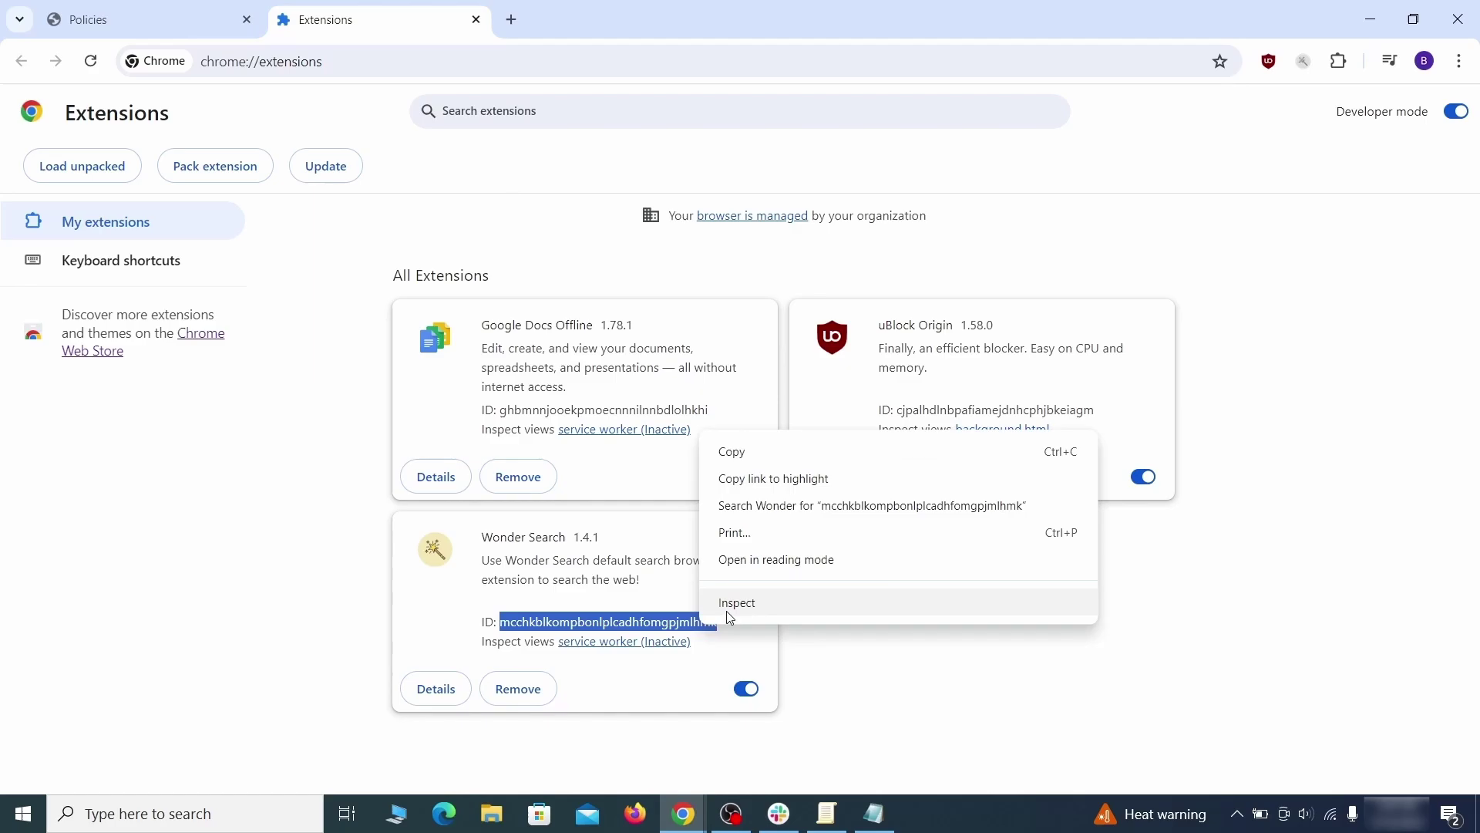
left_click(733, 454)
left_click(1371, 19)
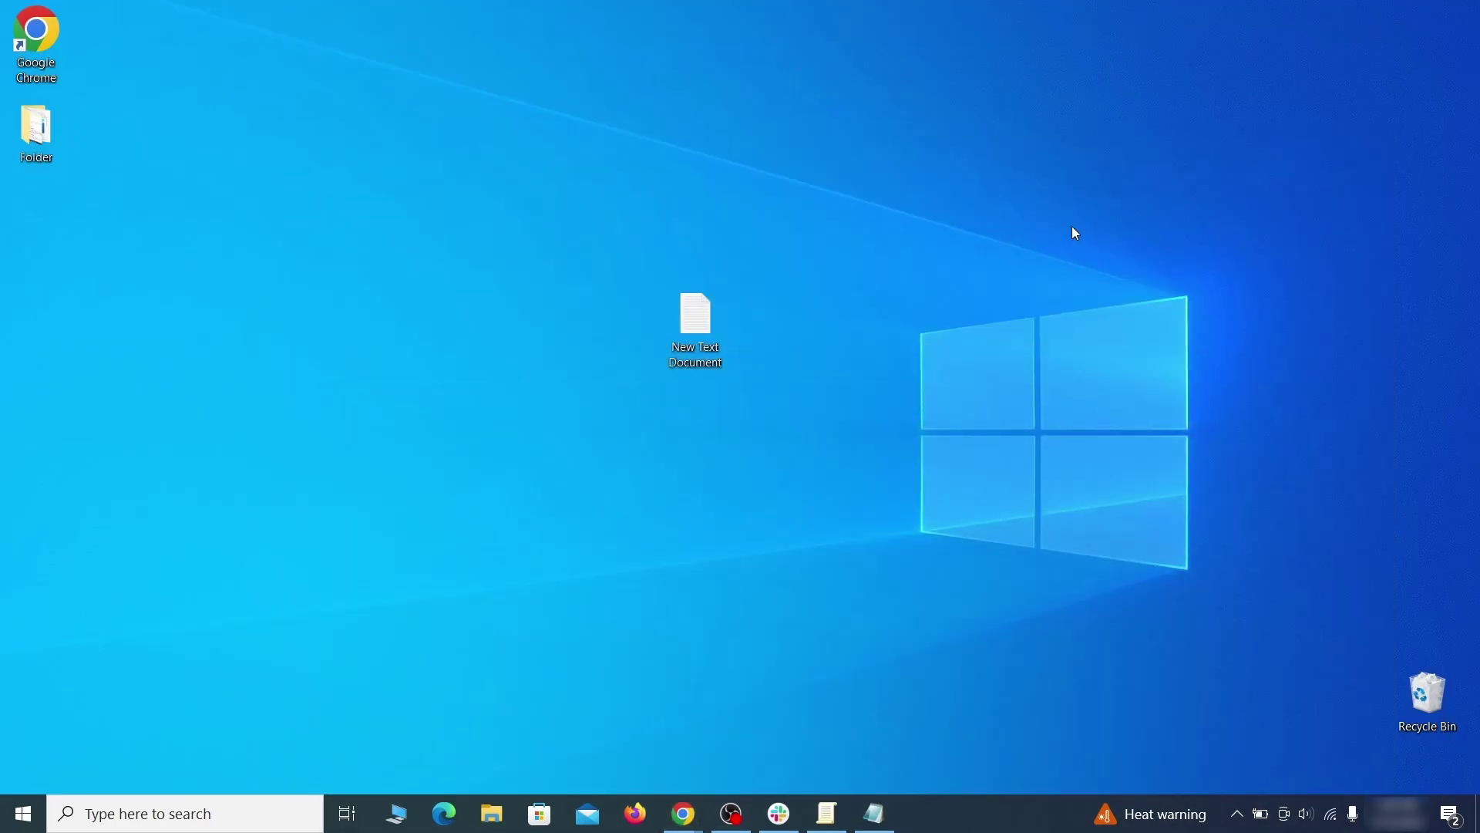
left_click(887, 817)
right_click(436, 306)
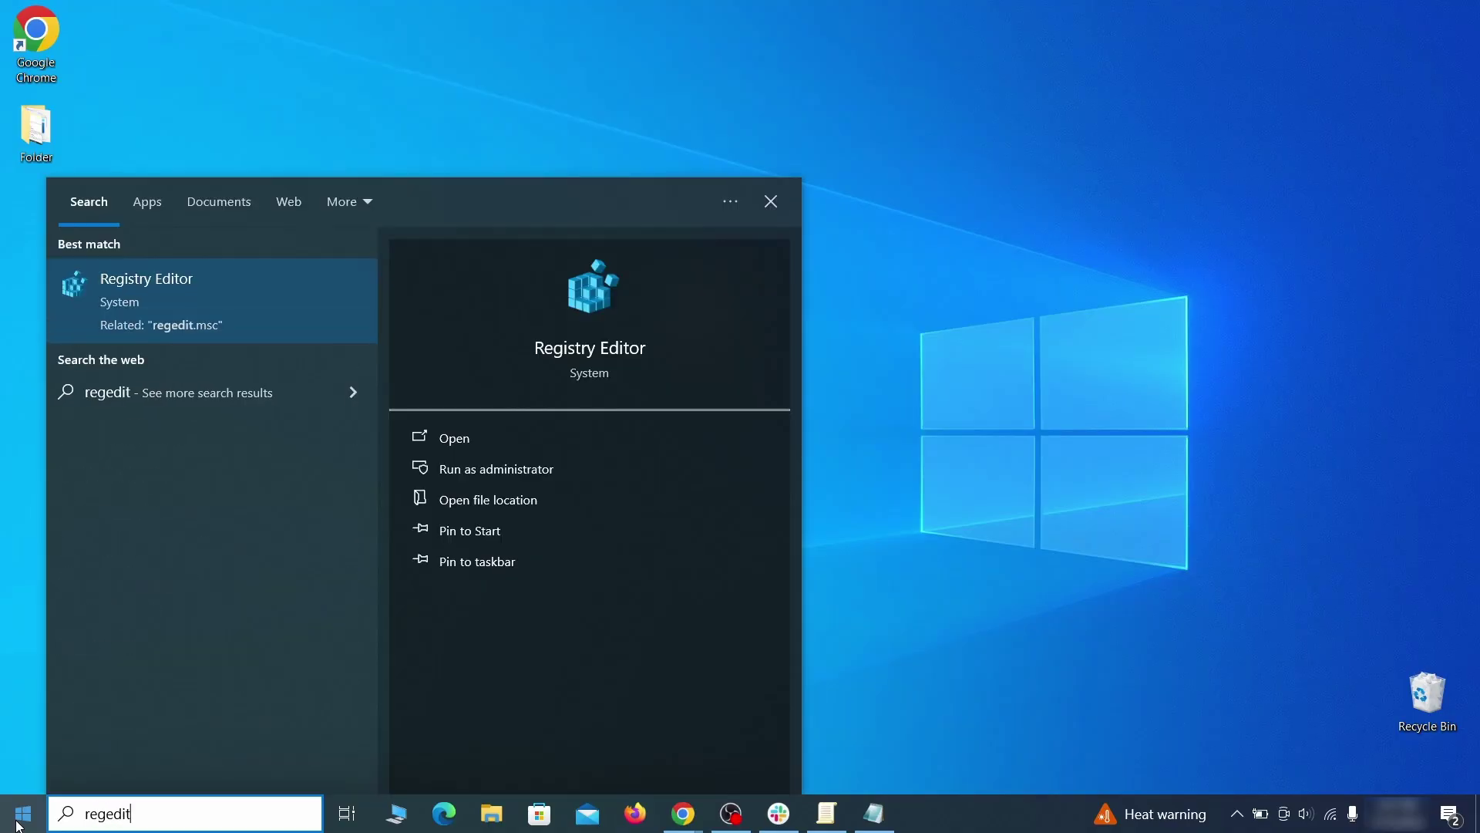
Step: Launch Registry Editor as administrator and search it for the rogue homepage value
right_click(296, 293)
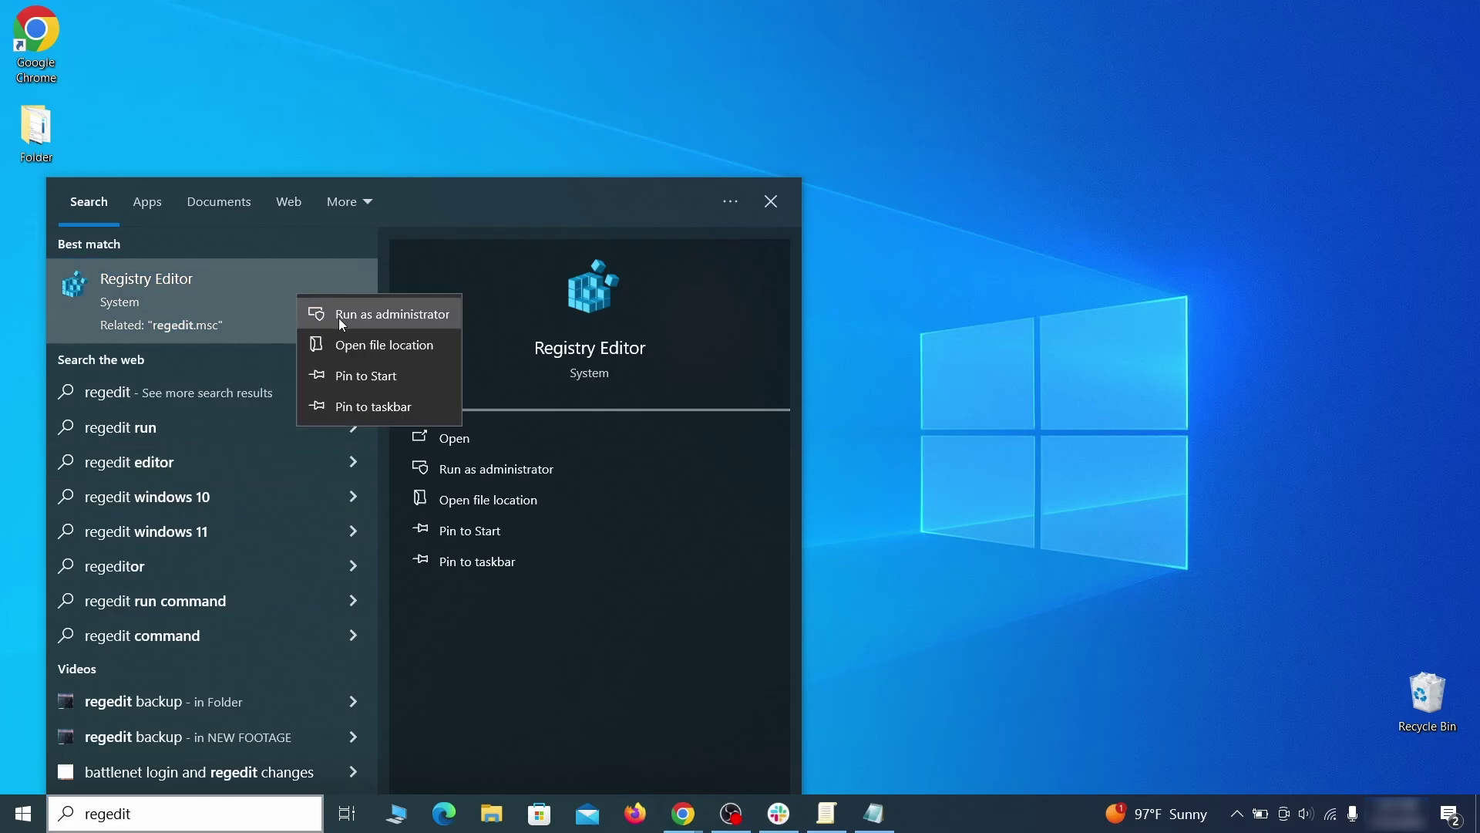
left_click(339, 316)
key("ctrl+f")
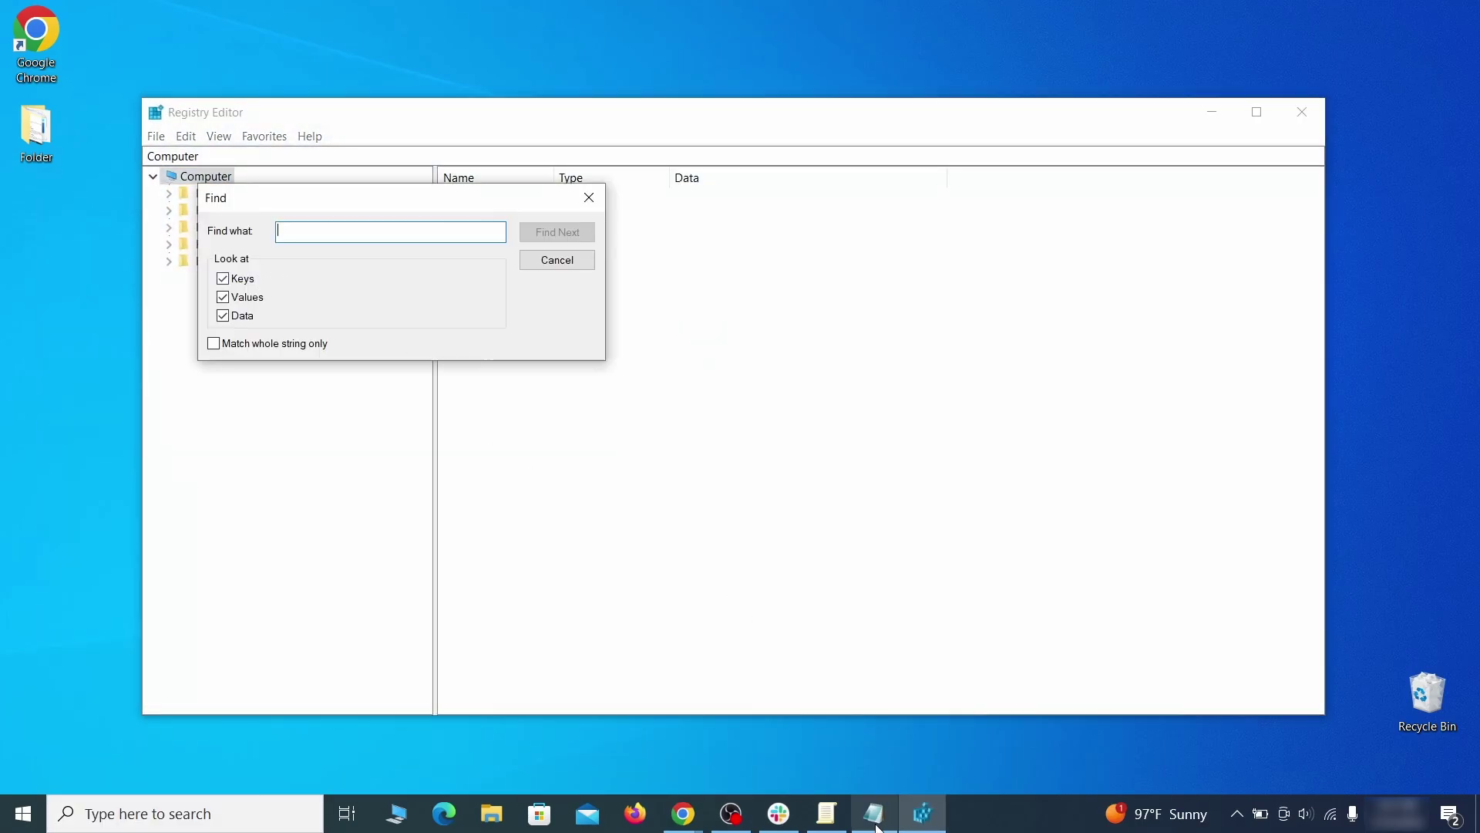
left_click(875, 814)
right_click(332, 202)
left_click(367, 260)
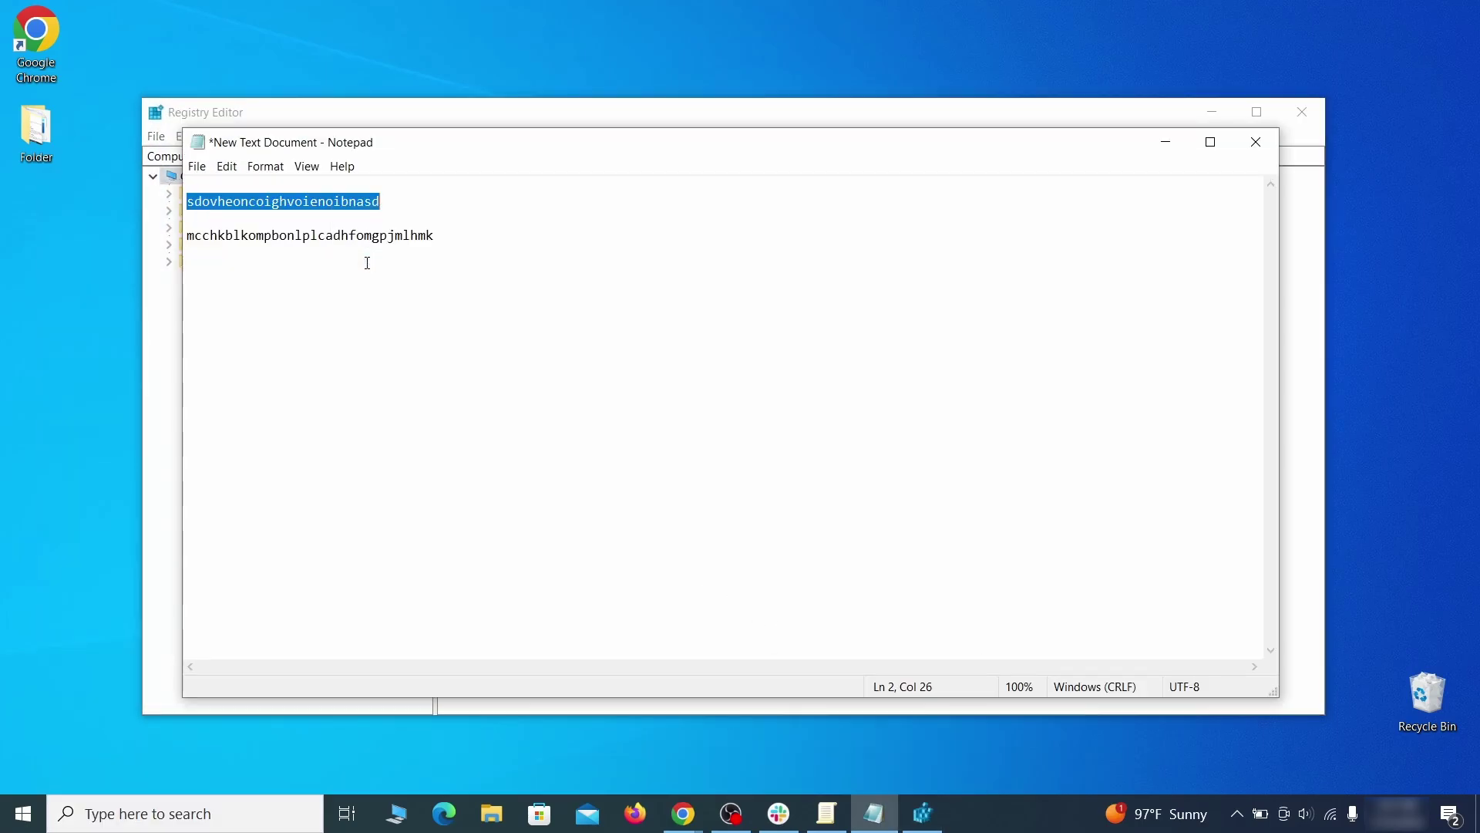
left_click(150, 283)
right_click(332, 232)
left_click(390, 313)
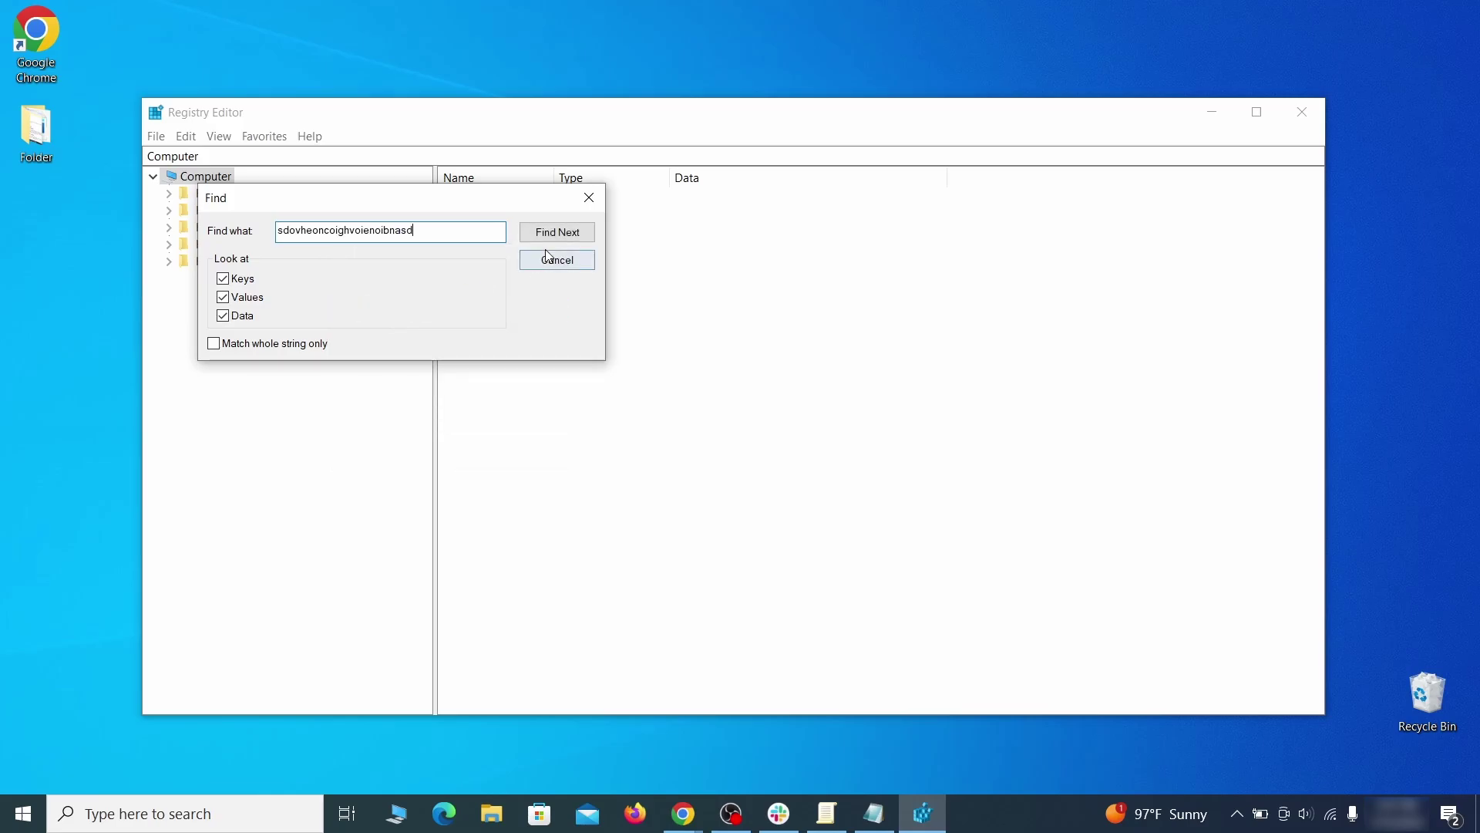
left_click(573, 234)
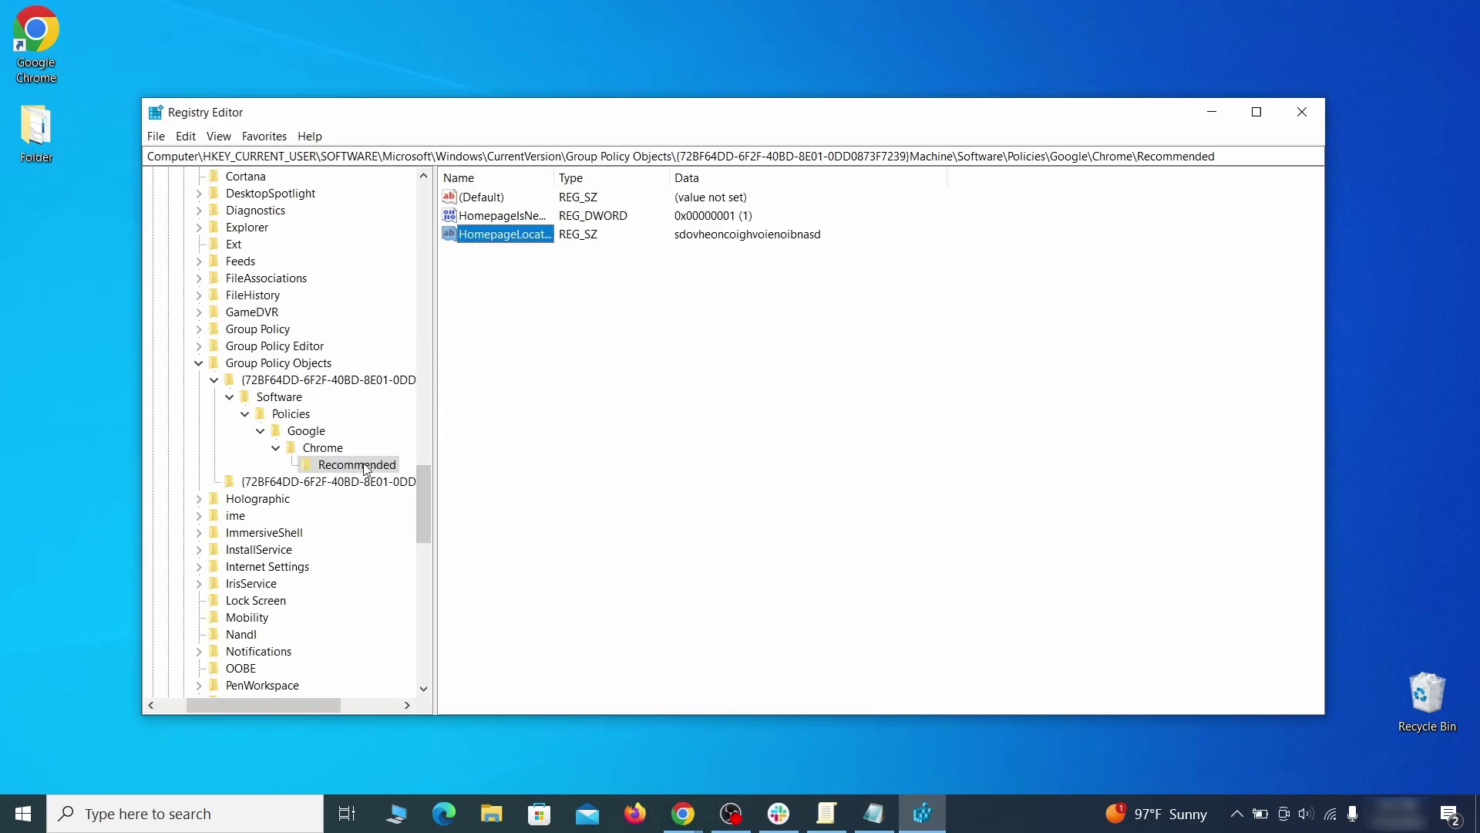
Step: Delete the found Chrome Recommended policy key and go to HKLM\SOFTWARE\Google\Chrome
right_click(366, 467)
left_click(441, 536)
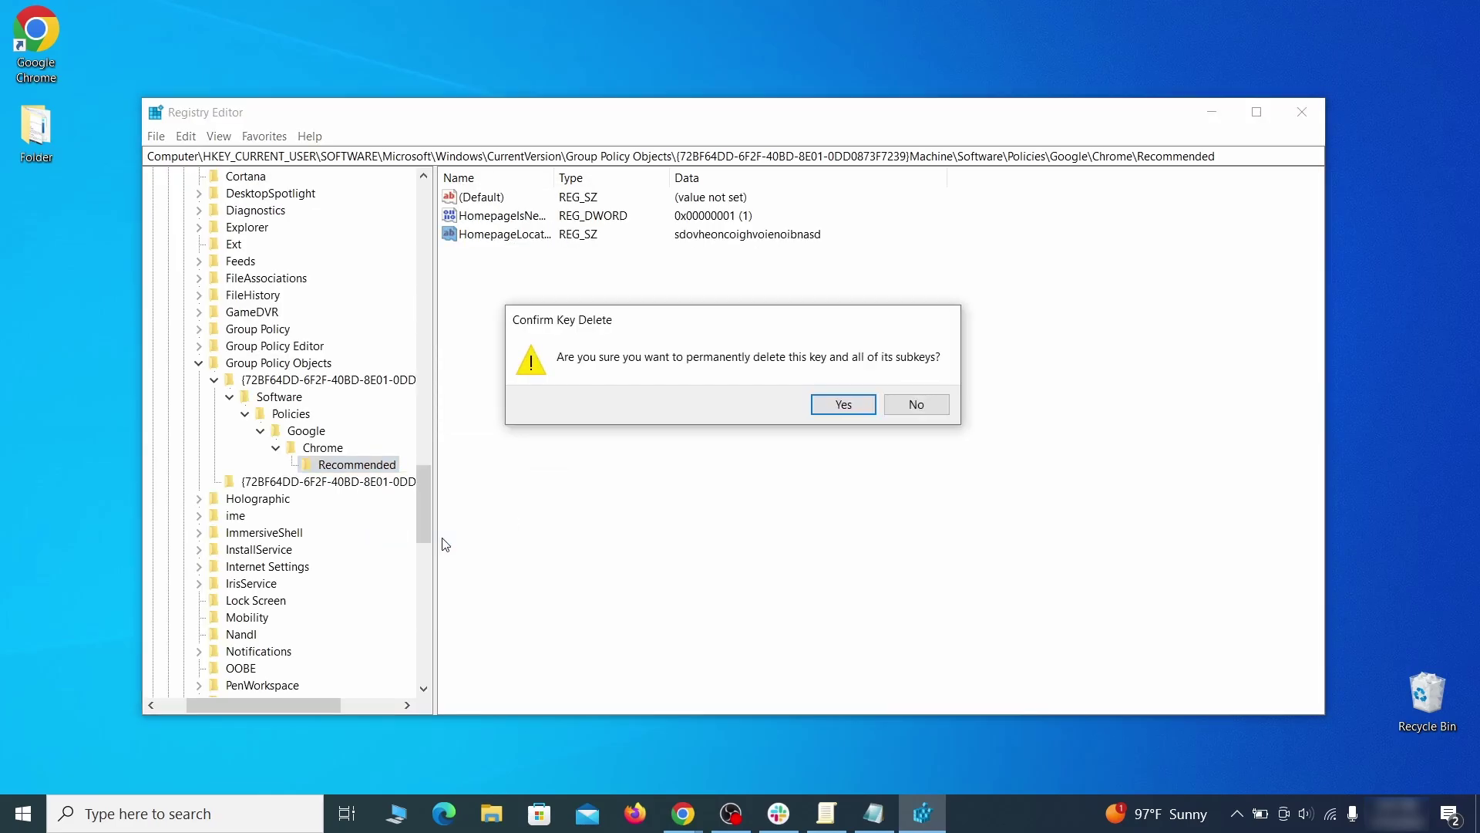
left_click(843, 404)
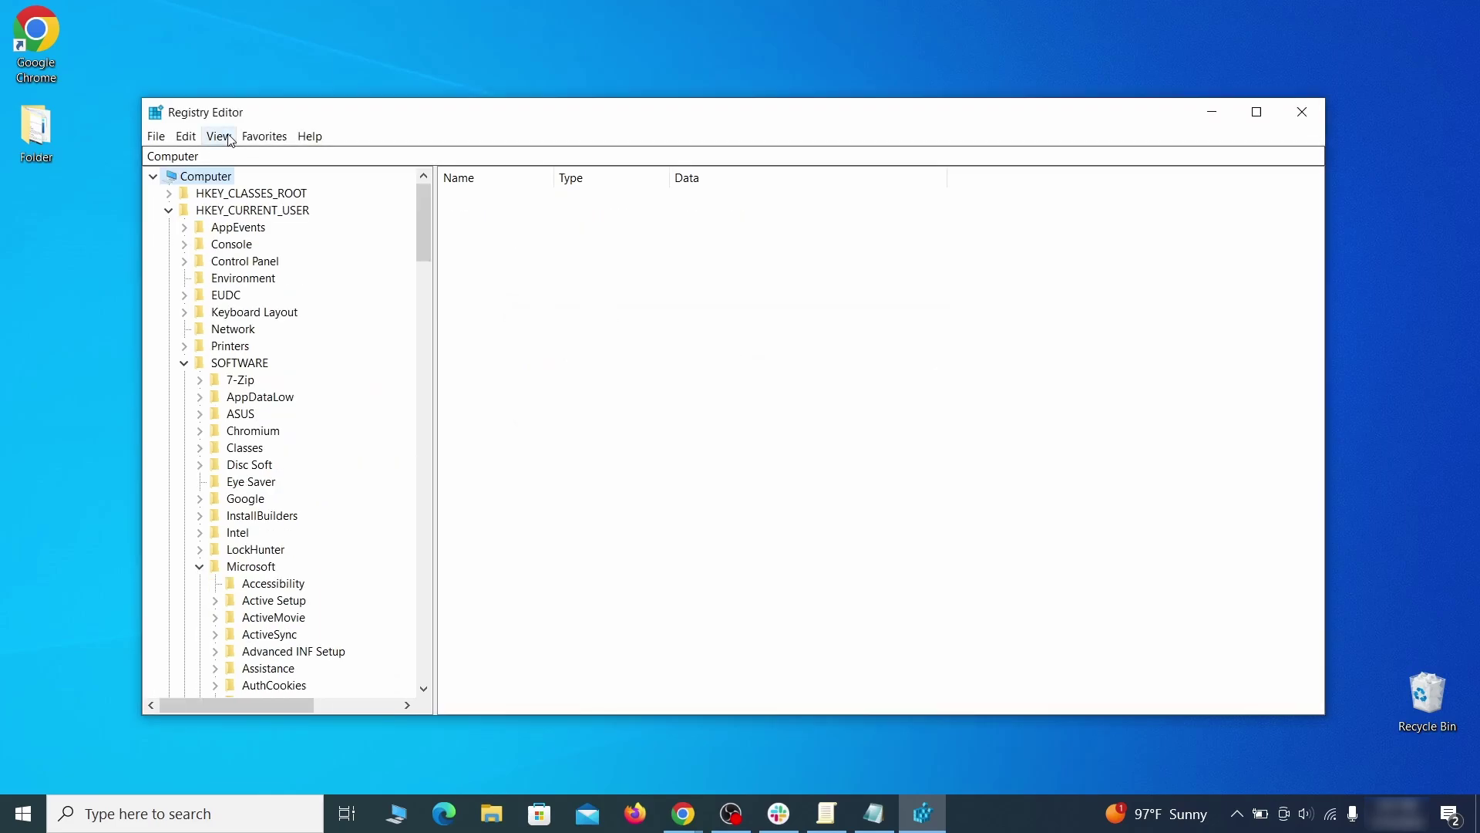
left_click(186, 135)
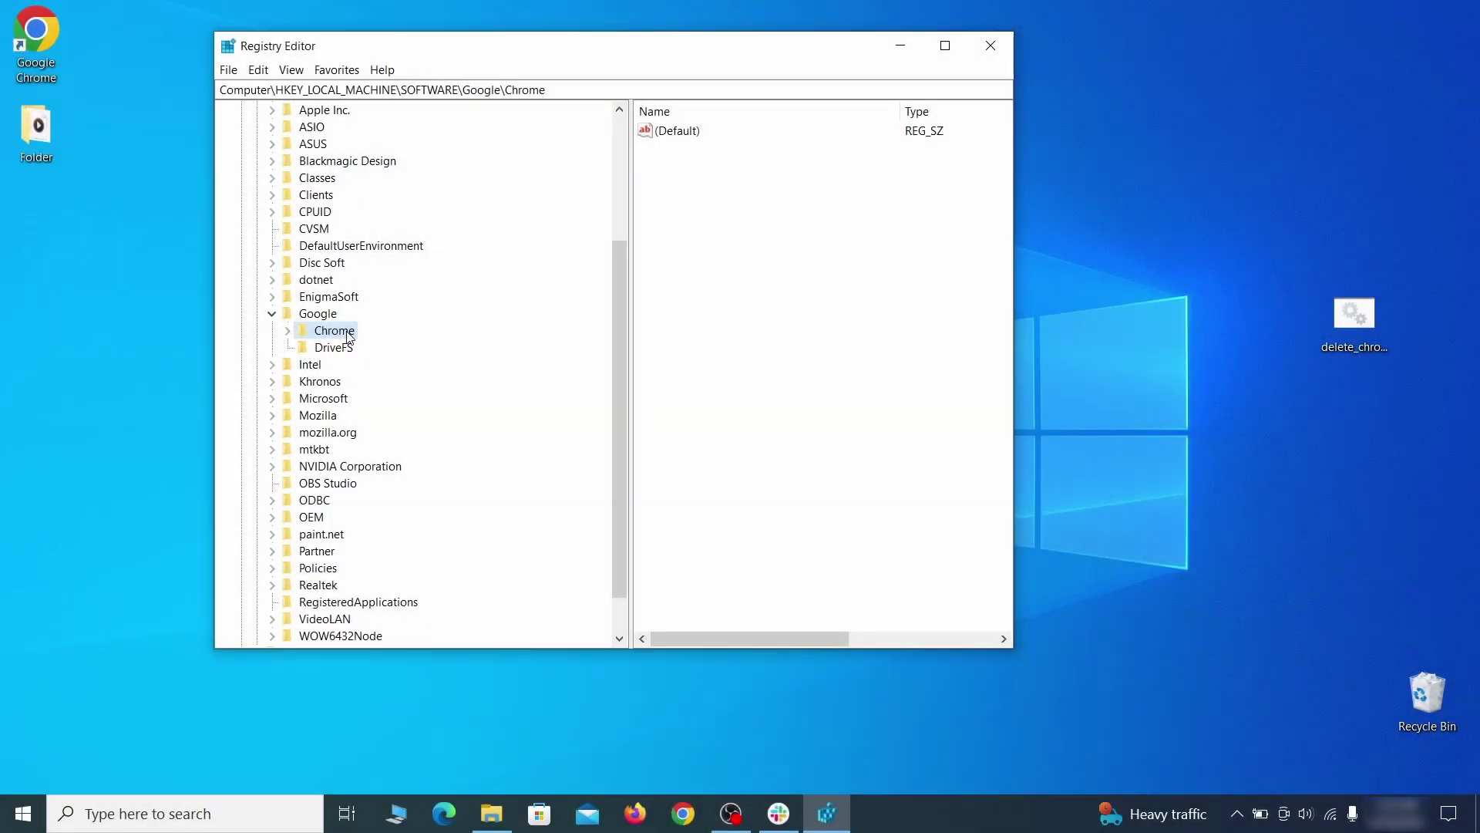
Step: Attempt to delete the machine-wide Chrome key and dismiss the resulting error
right_click(334, 333)
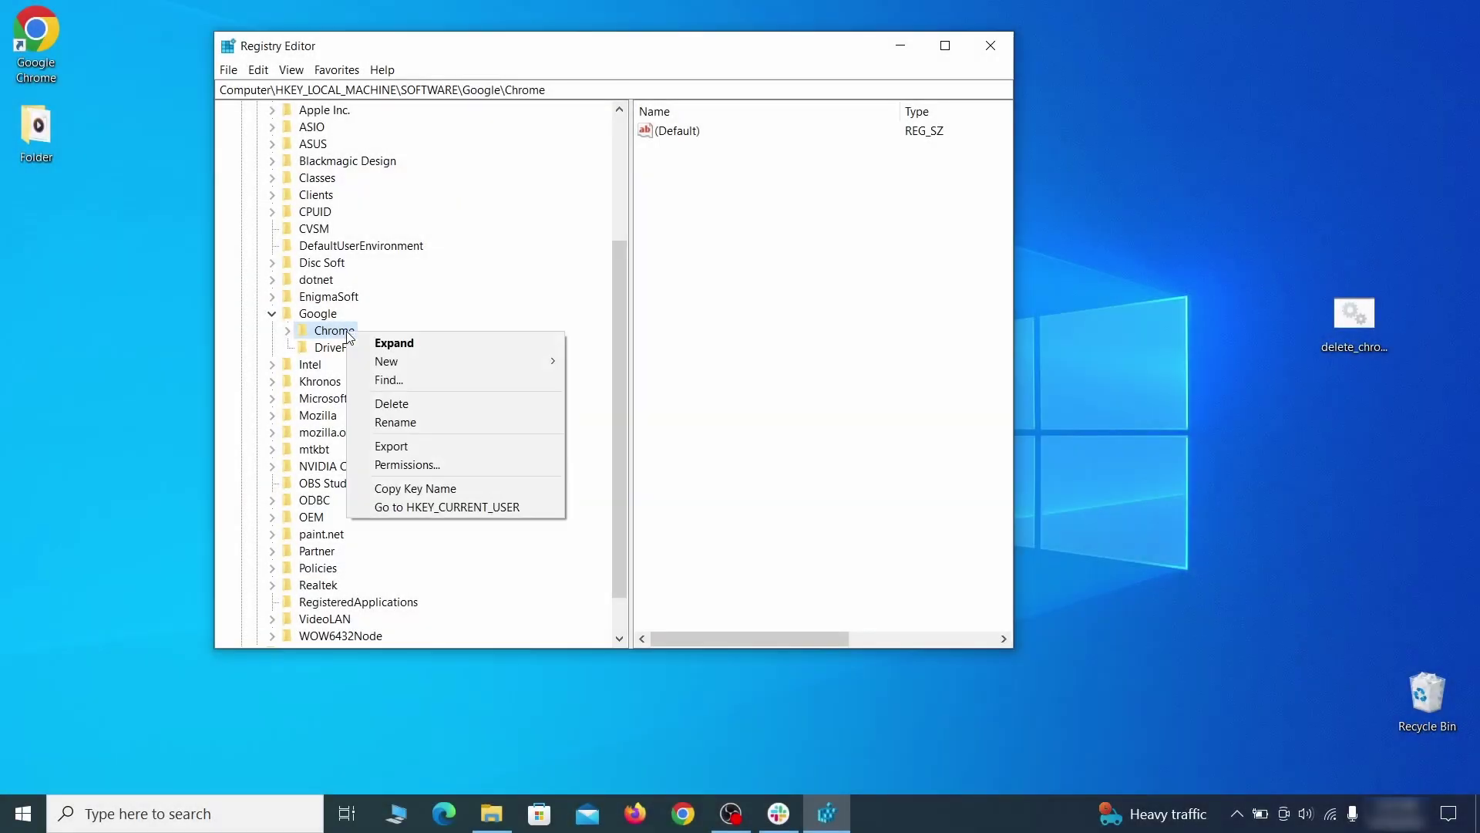
left_click(409, 404)
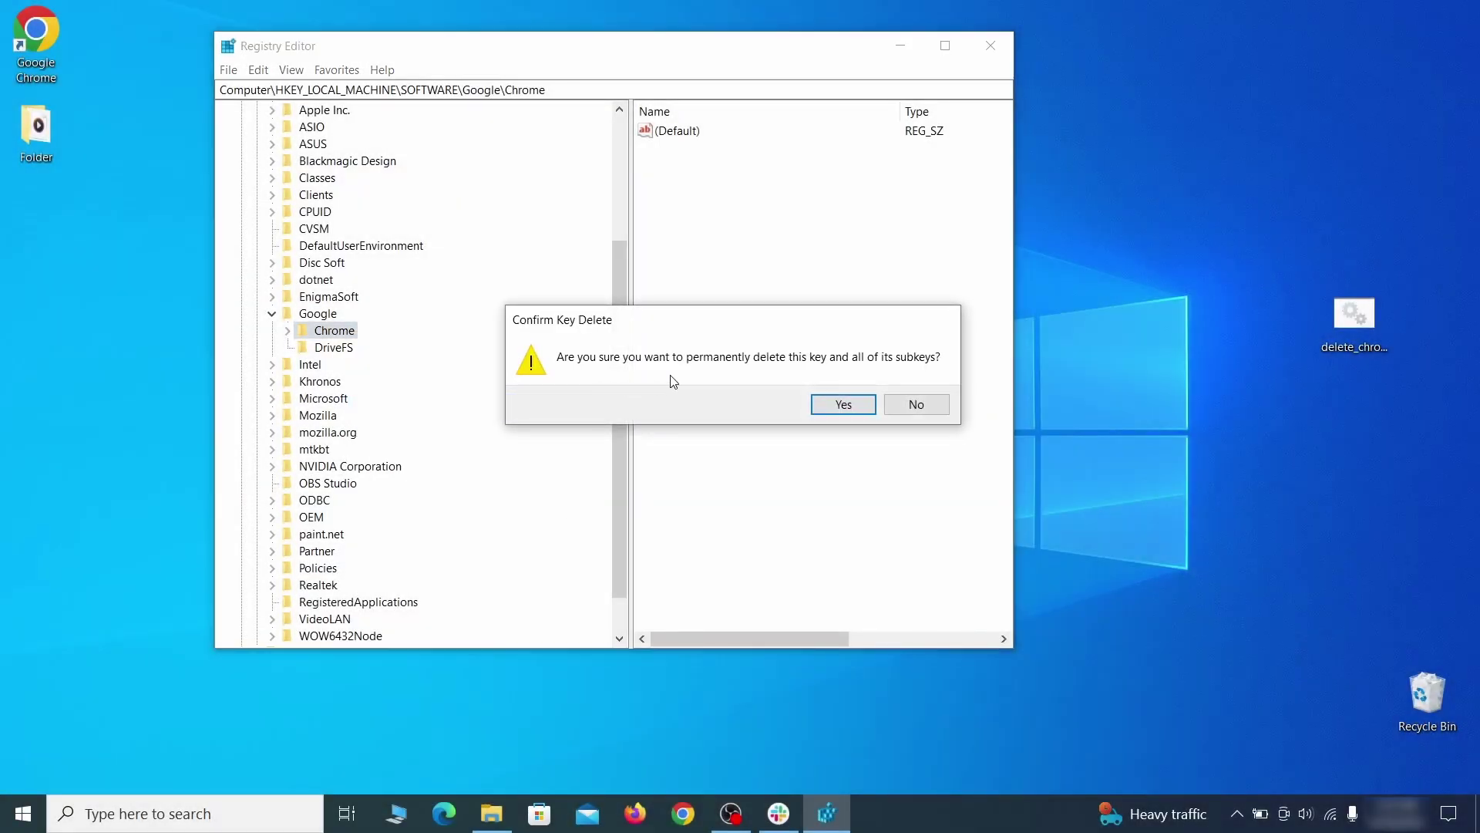
left_click(843, 404)
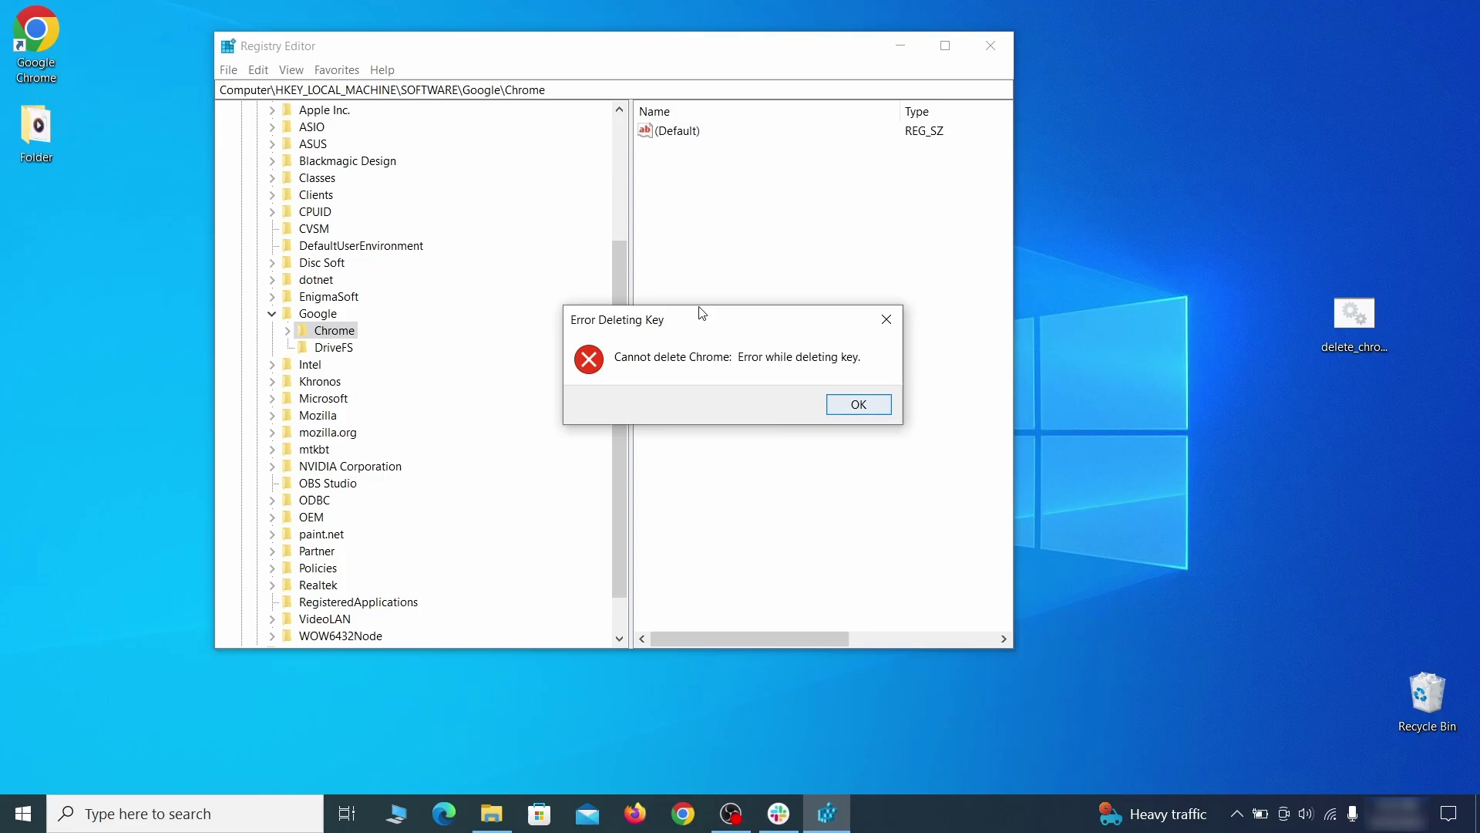
left_click(859, 405)
Step: Make Everyone the owner of the Chrome key, replacing child object permission entries
right_click(351, 332)
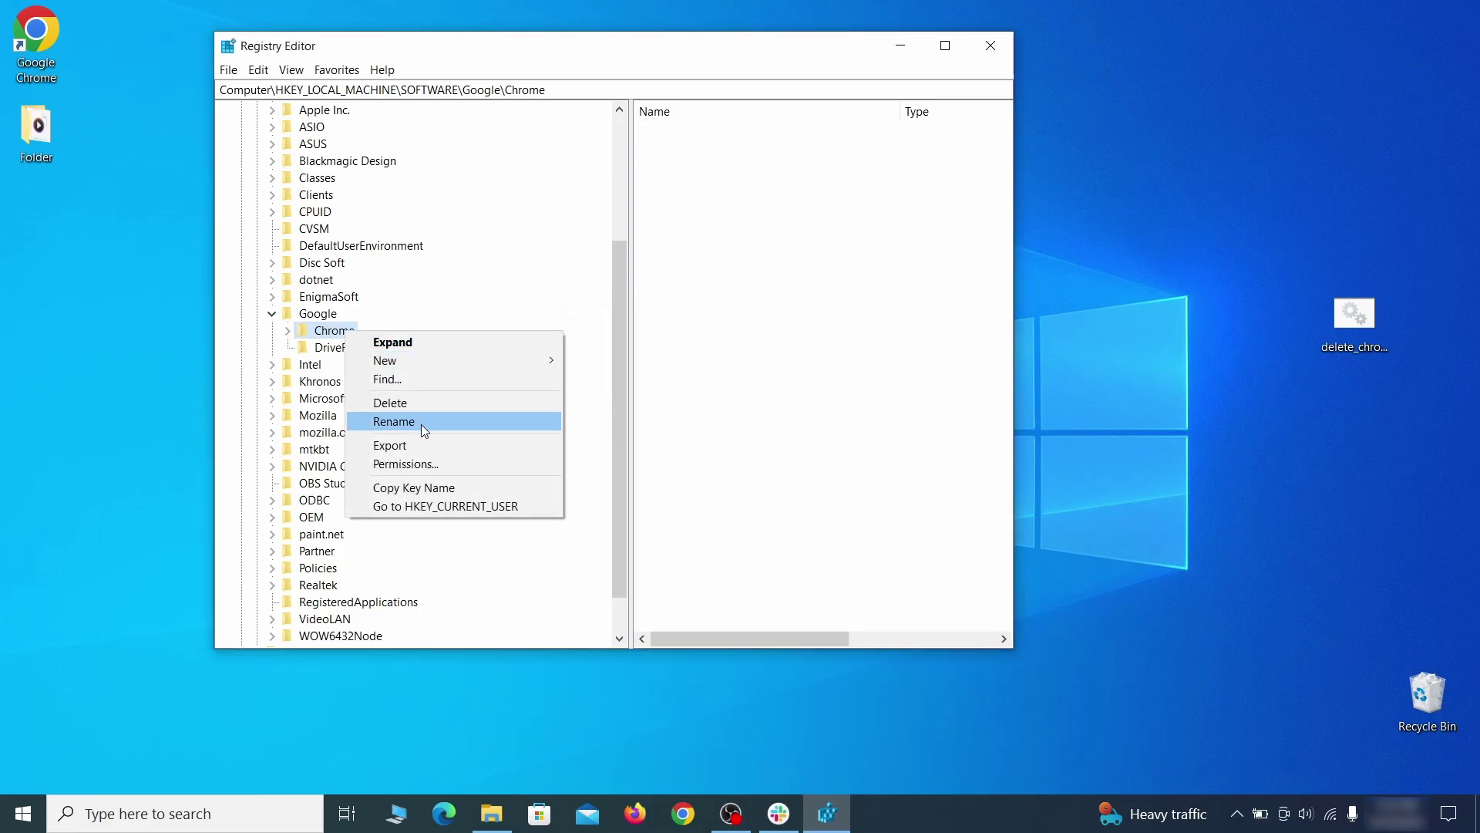
left_click(438, 463)
left_click(537, 455)
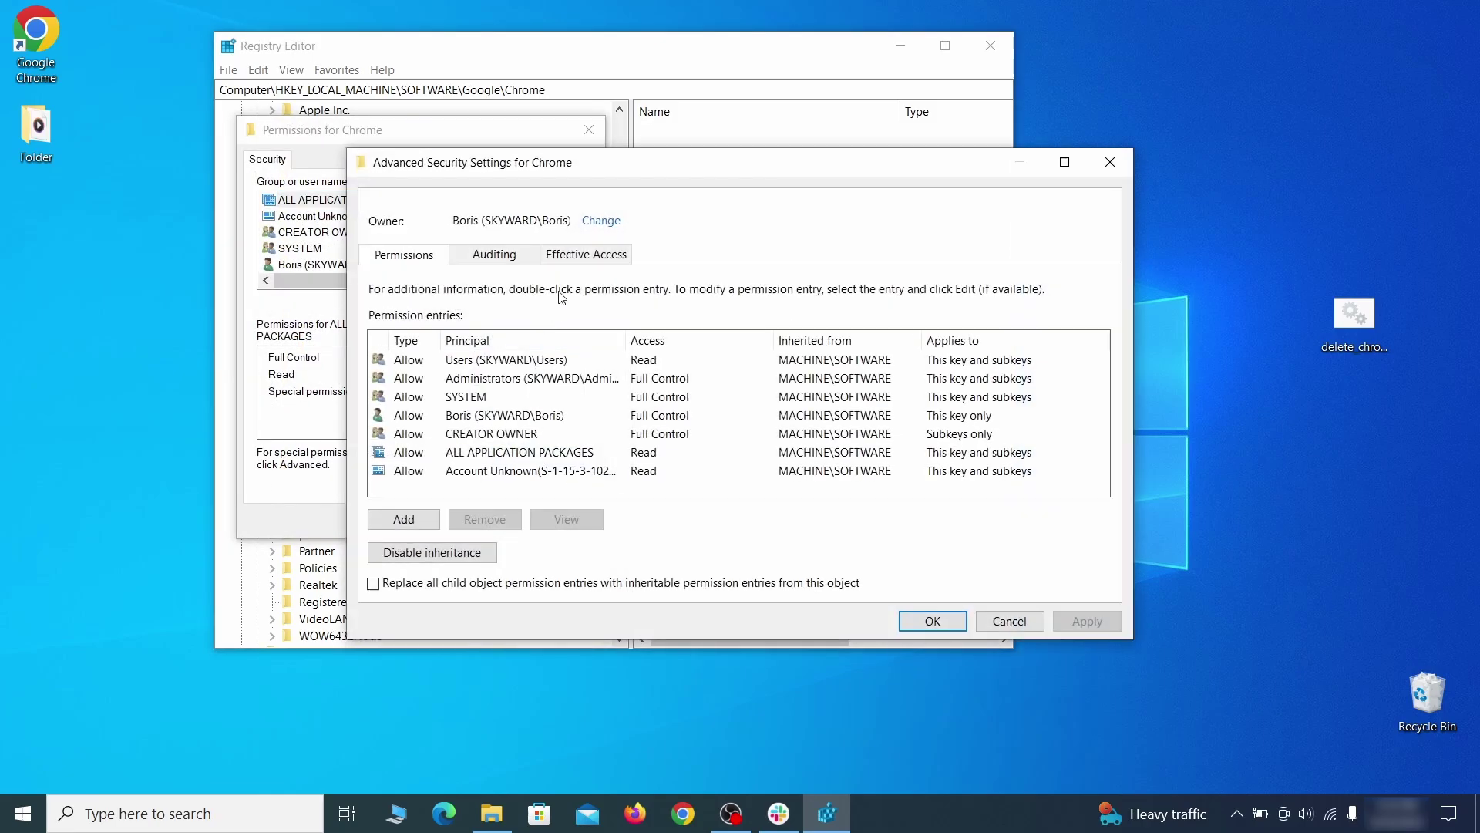
left_click(600, 221)
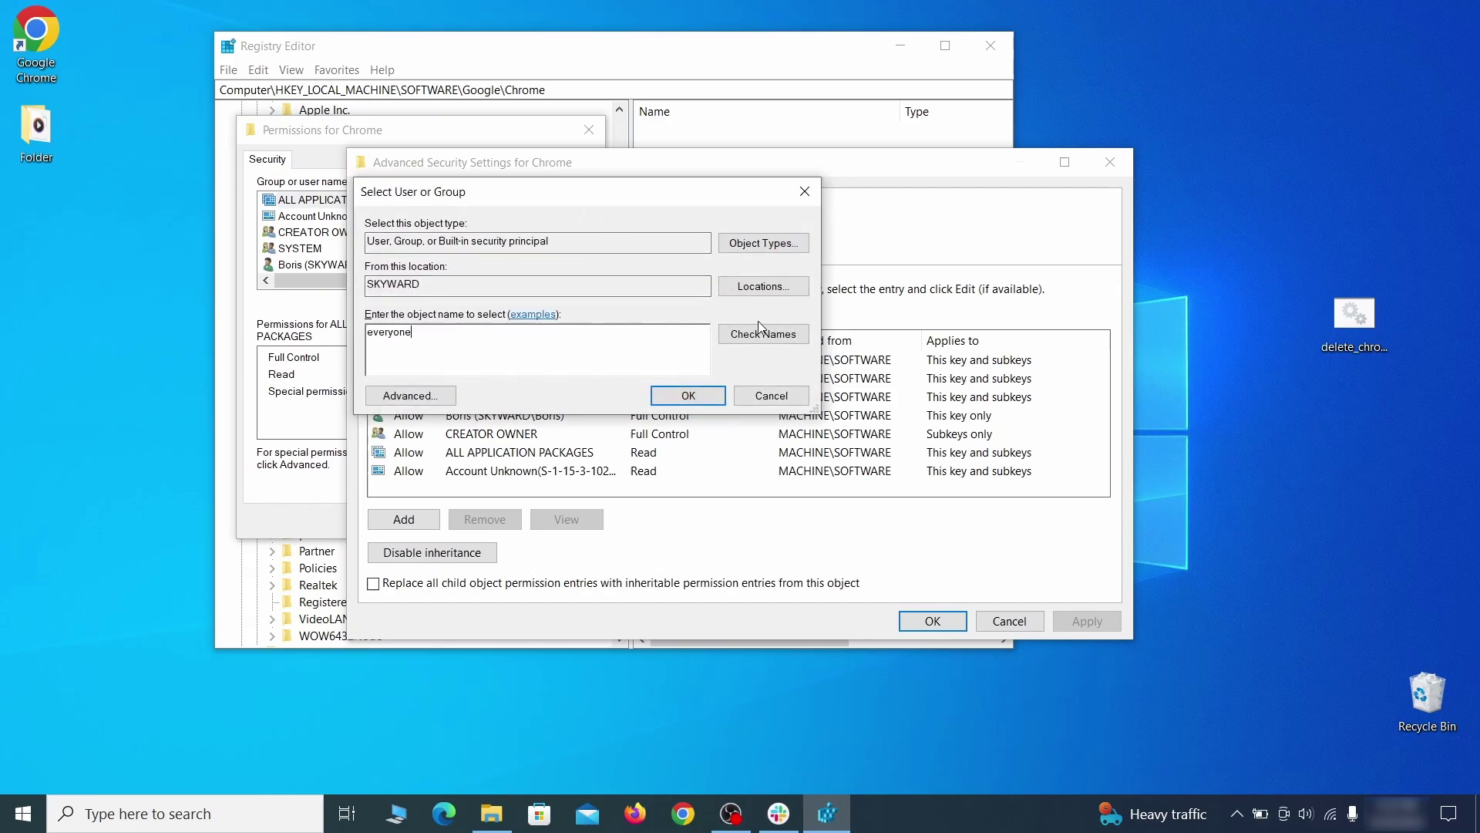
left_click(688, 395)
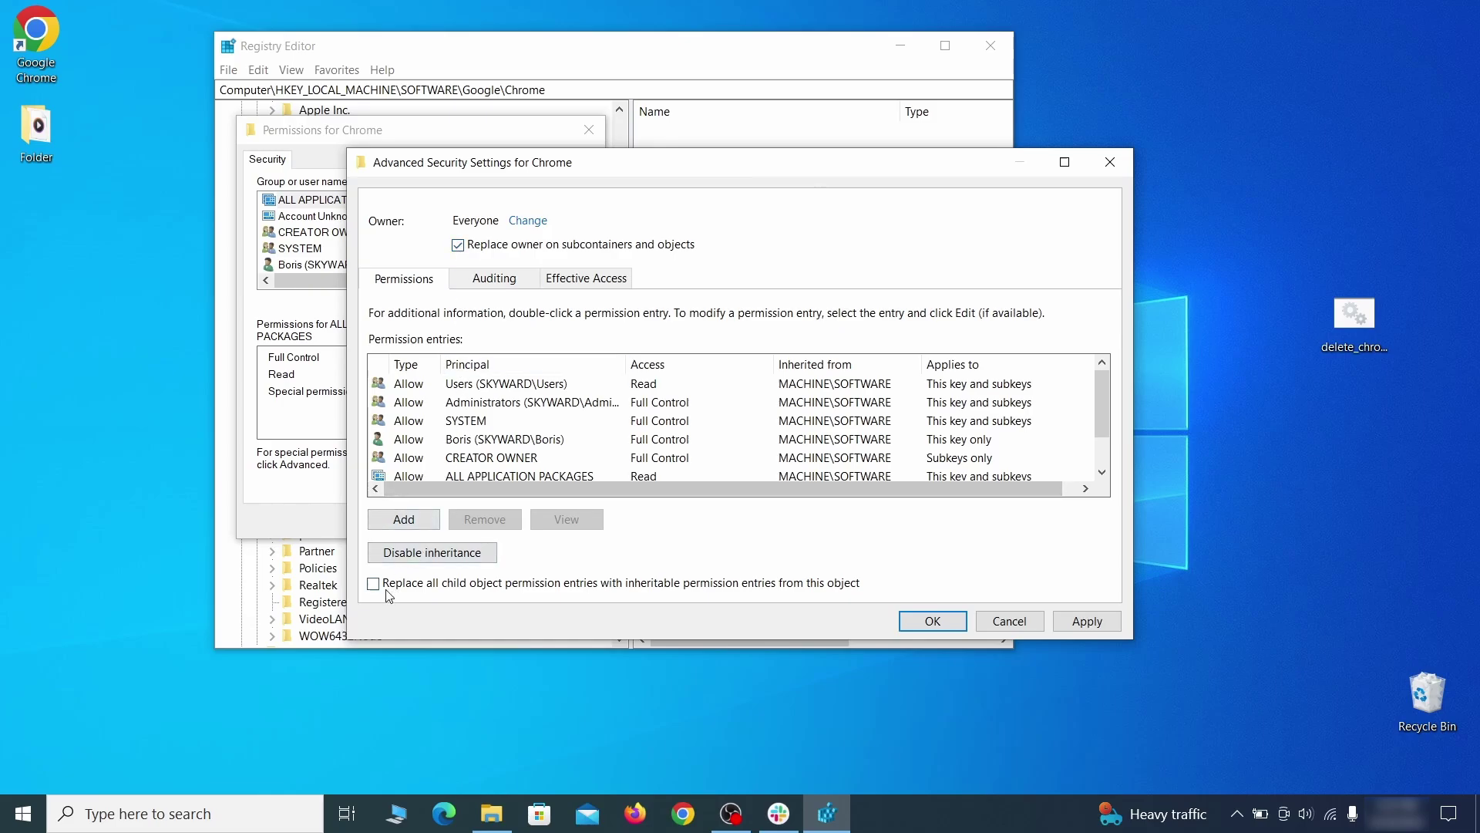
left_click(1087, 624)
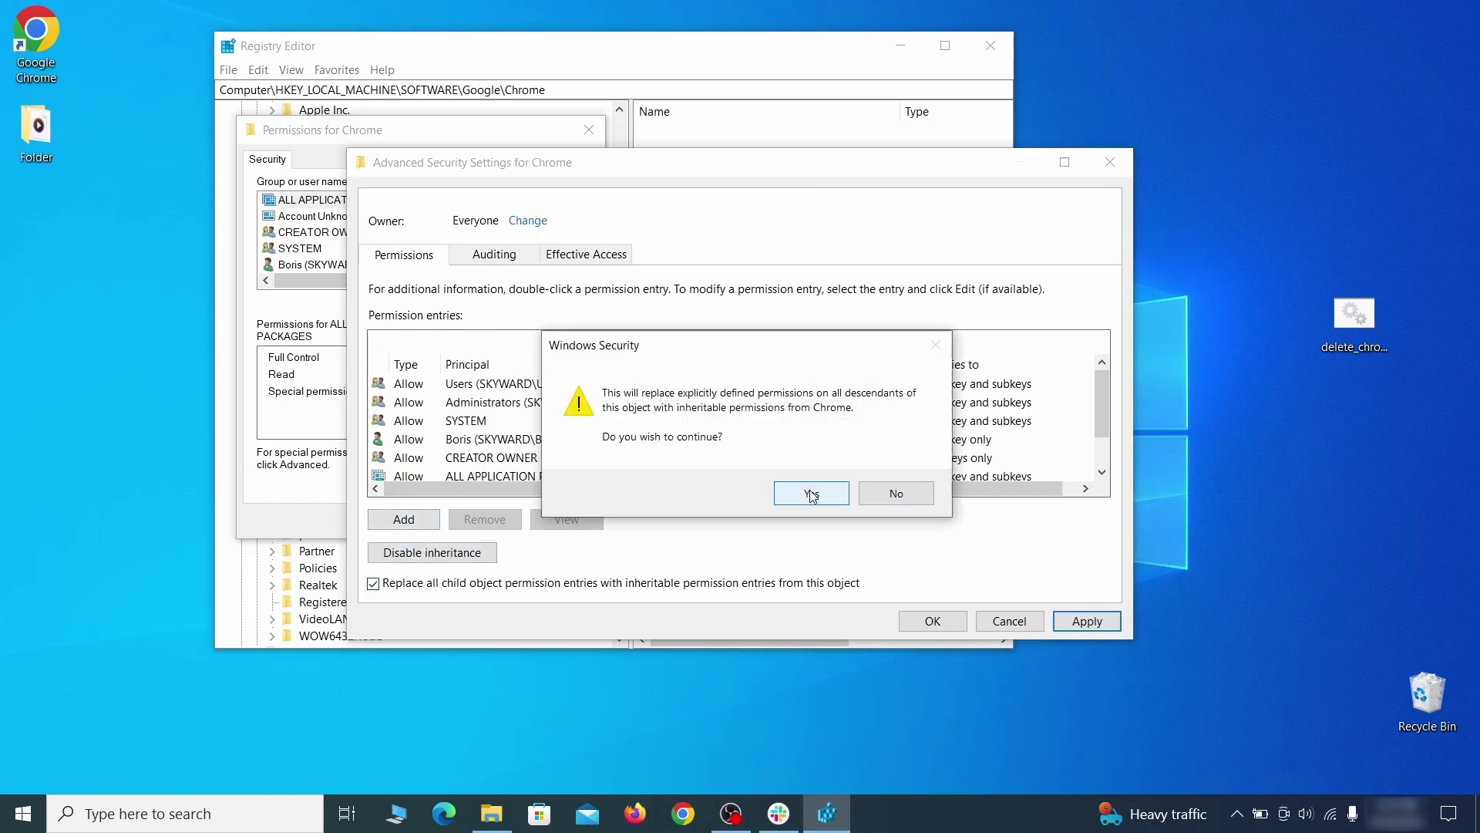
left_click(811, 491)
left_click(932, 621)
left_click(397, 518)
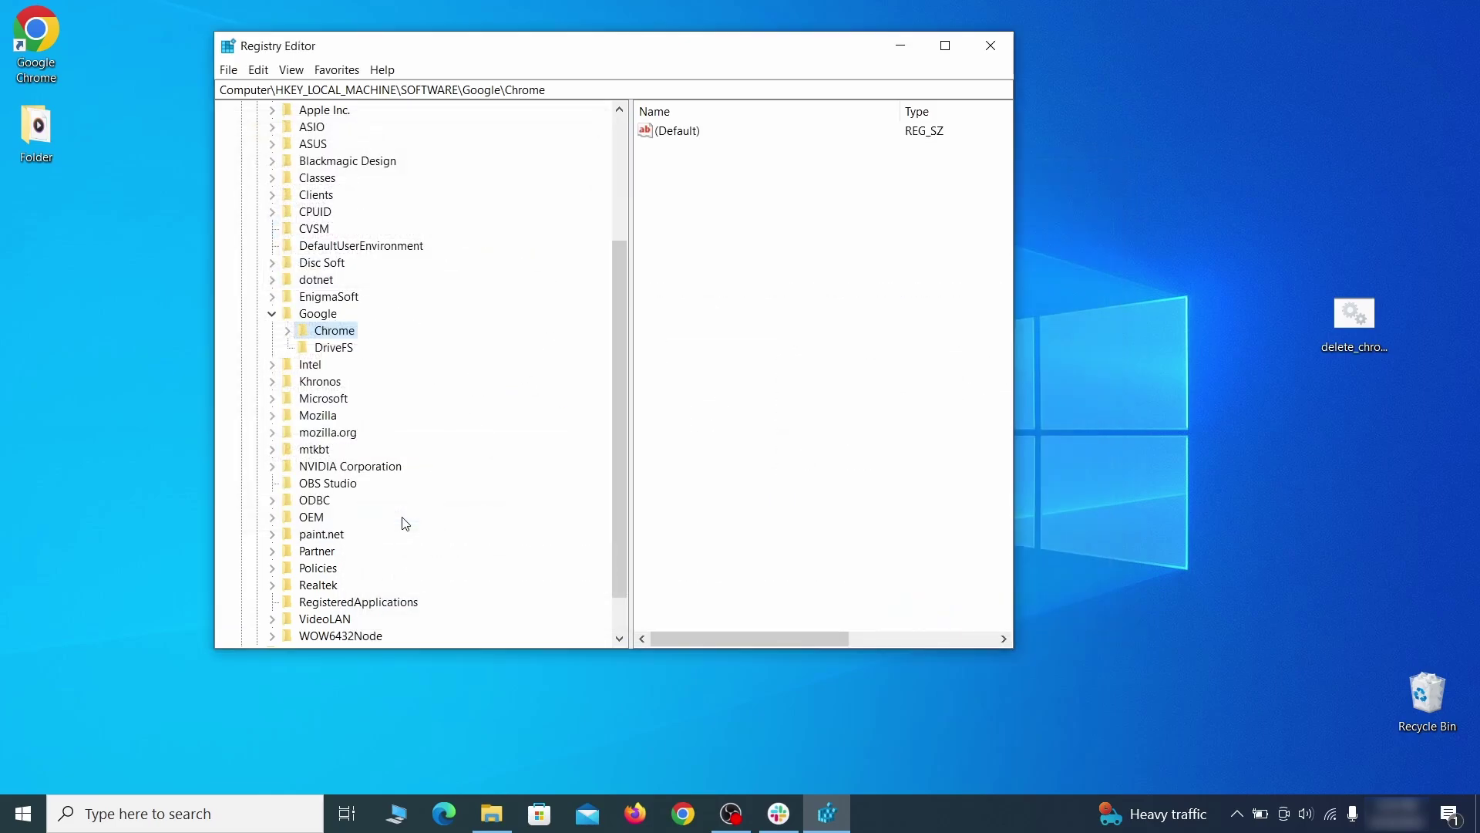
Step: Delete the Chrome key under HKLM\SOFTWARE\Google and confirm
right_click(339, 332)
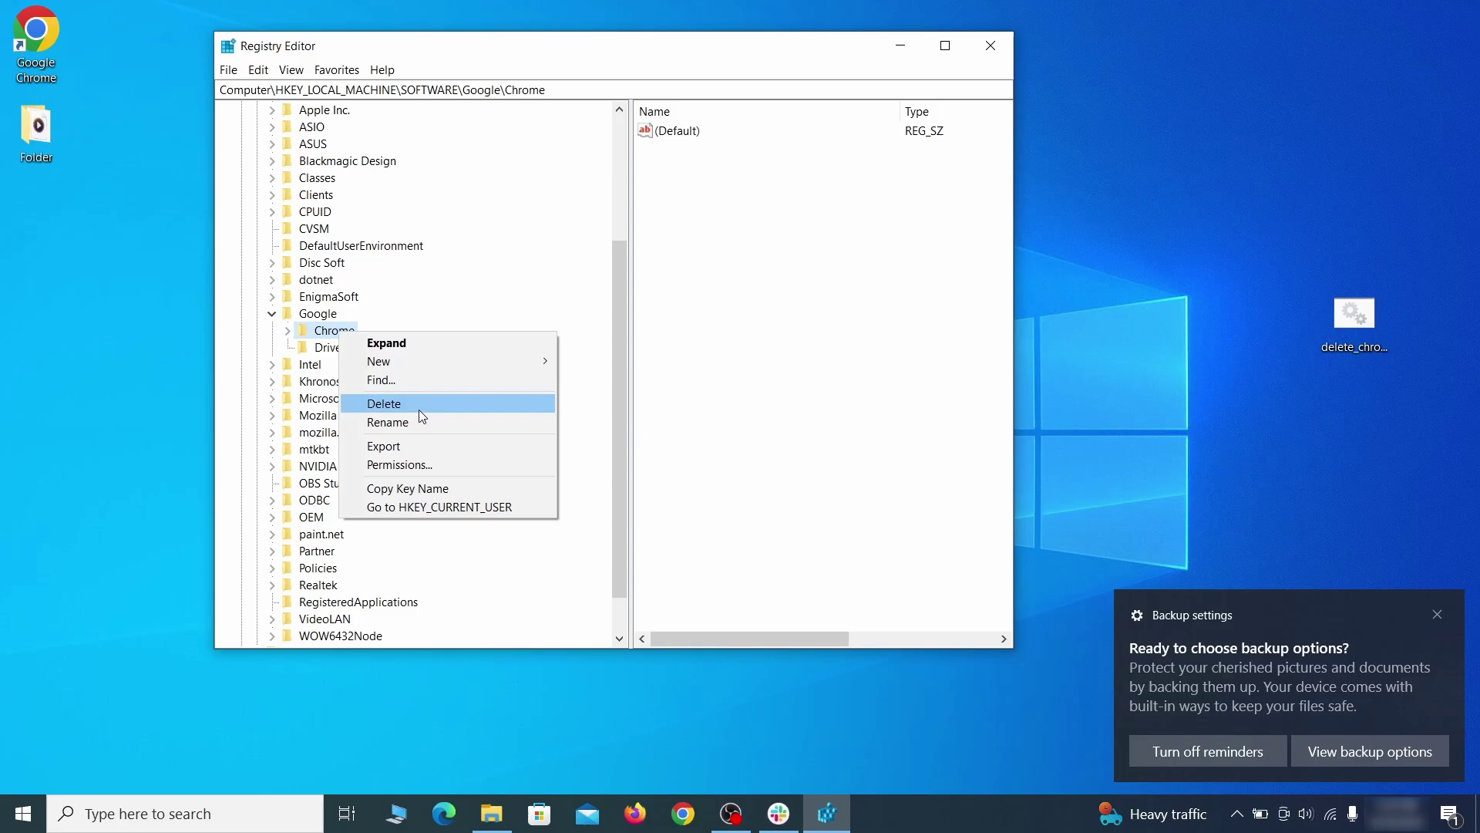
left_click(418, 409)
left_click(844, 407)
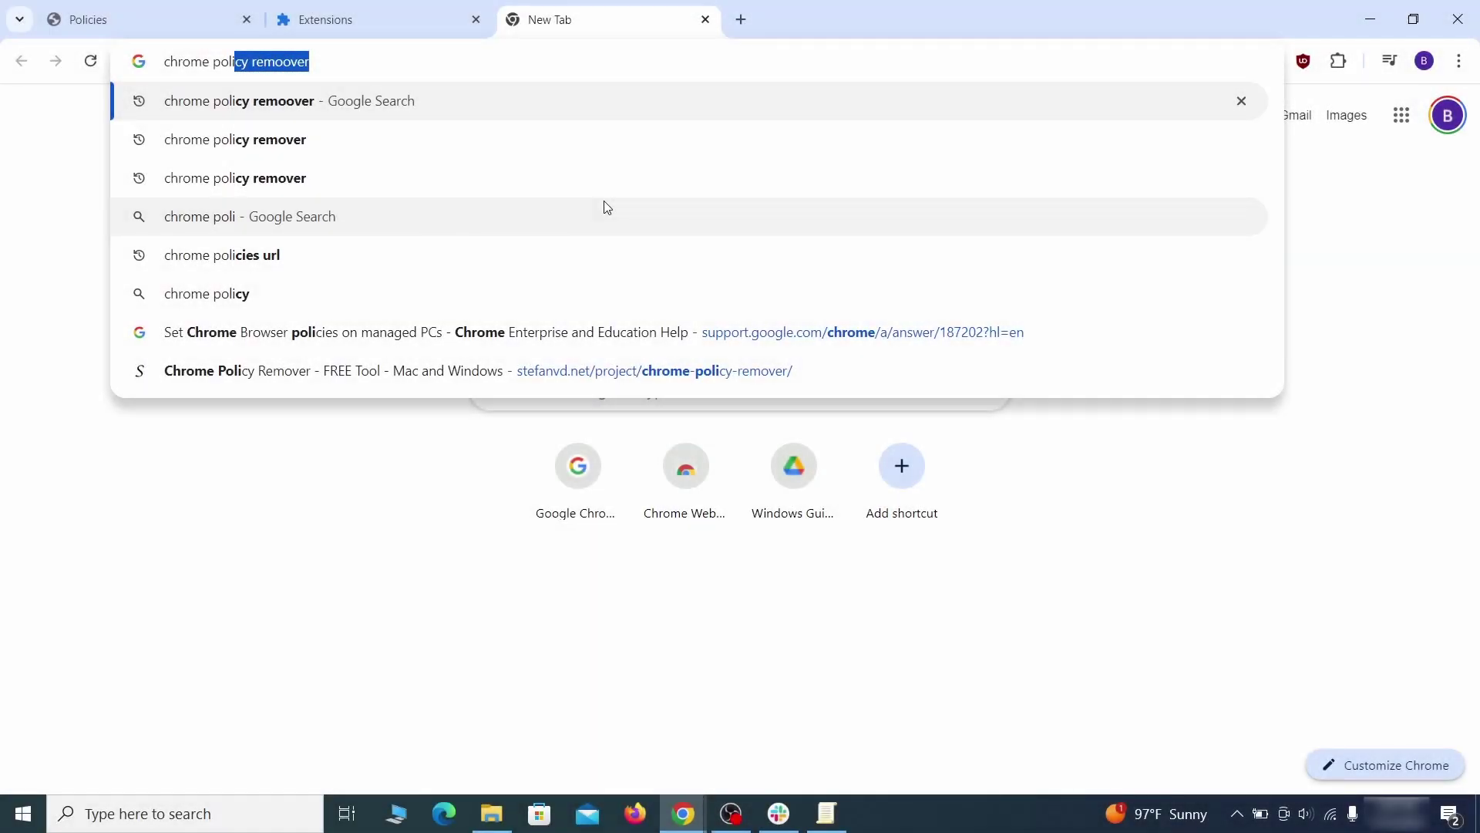
Step: Search for the Chrome policy remover and download its .bat file from stefanvd.net
type("y rem")
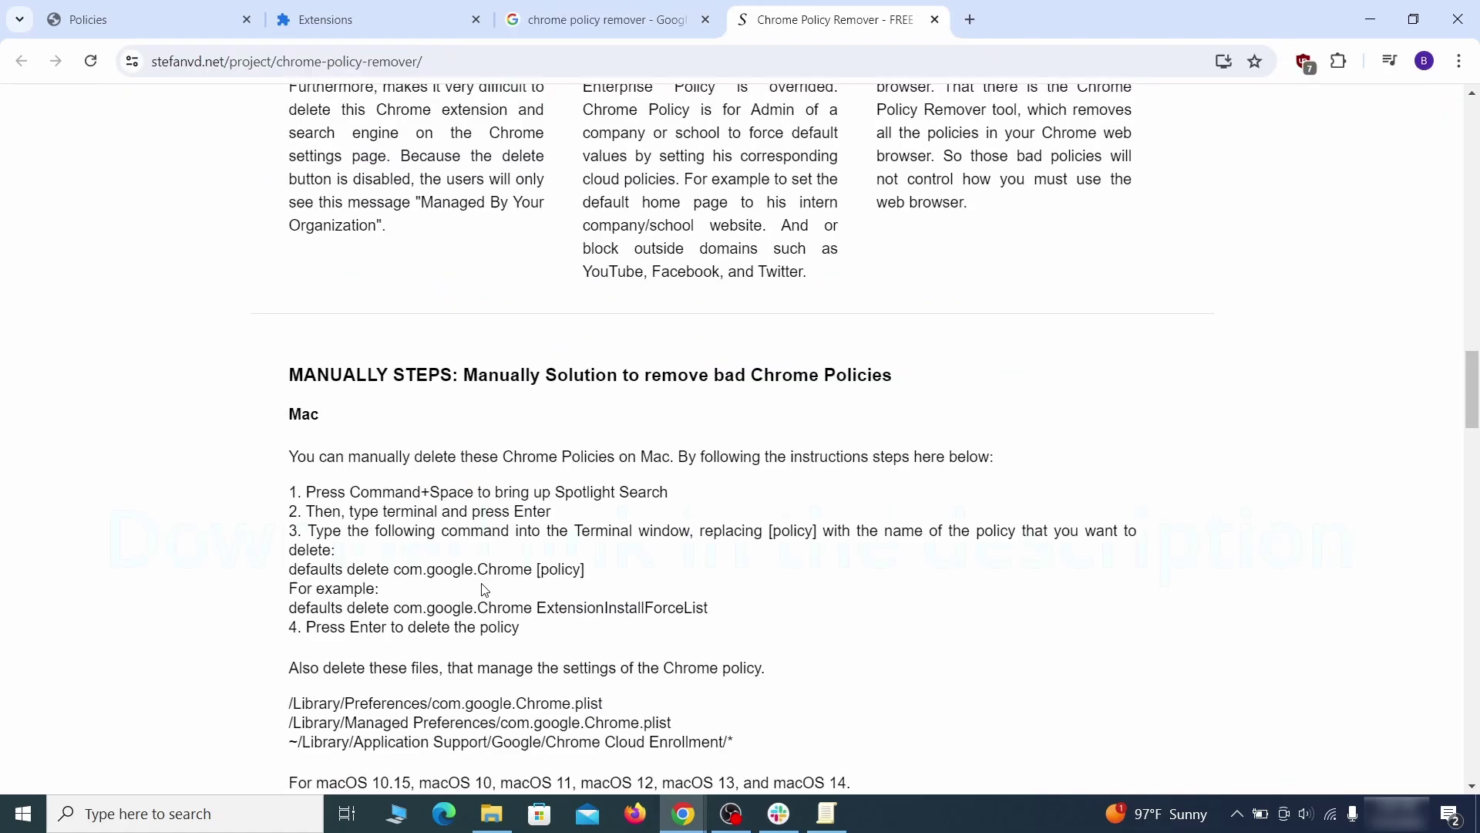
scroll(484, 592, "down", 5)
scroll(484, 592, "down", 5)
left_click(848, 401)
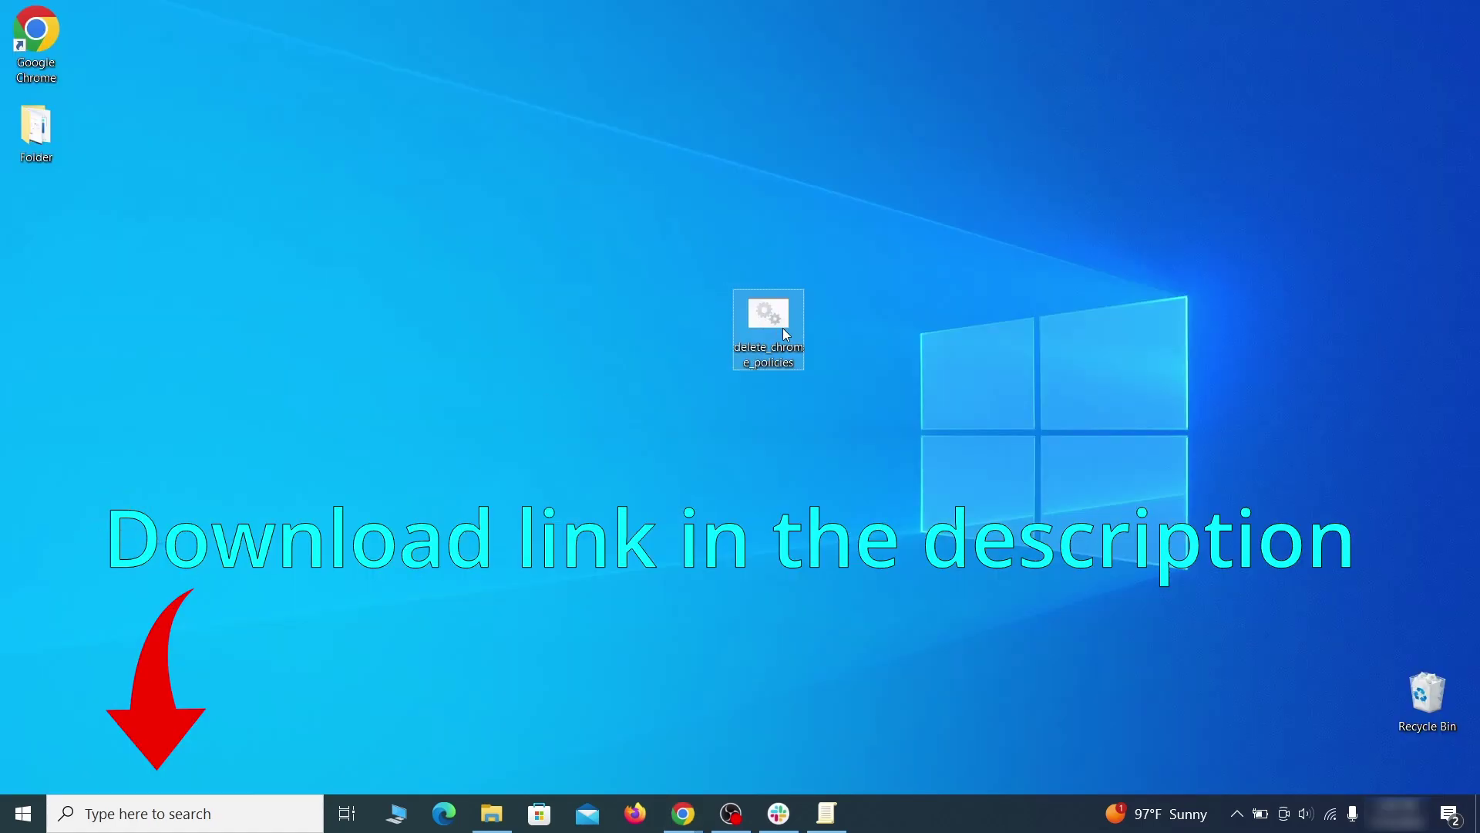
Step: Run the policy remover script as administrator, allowing it past the SmartScreen block
right_click(786, 315)
left_click(880, 393)
left_click(539, 268)
left_click(806, 582)
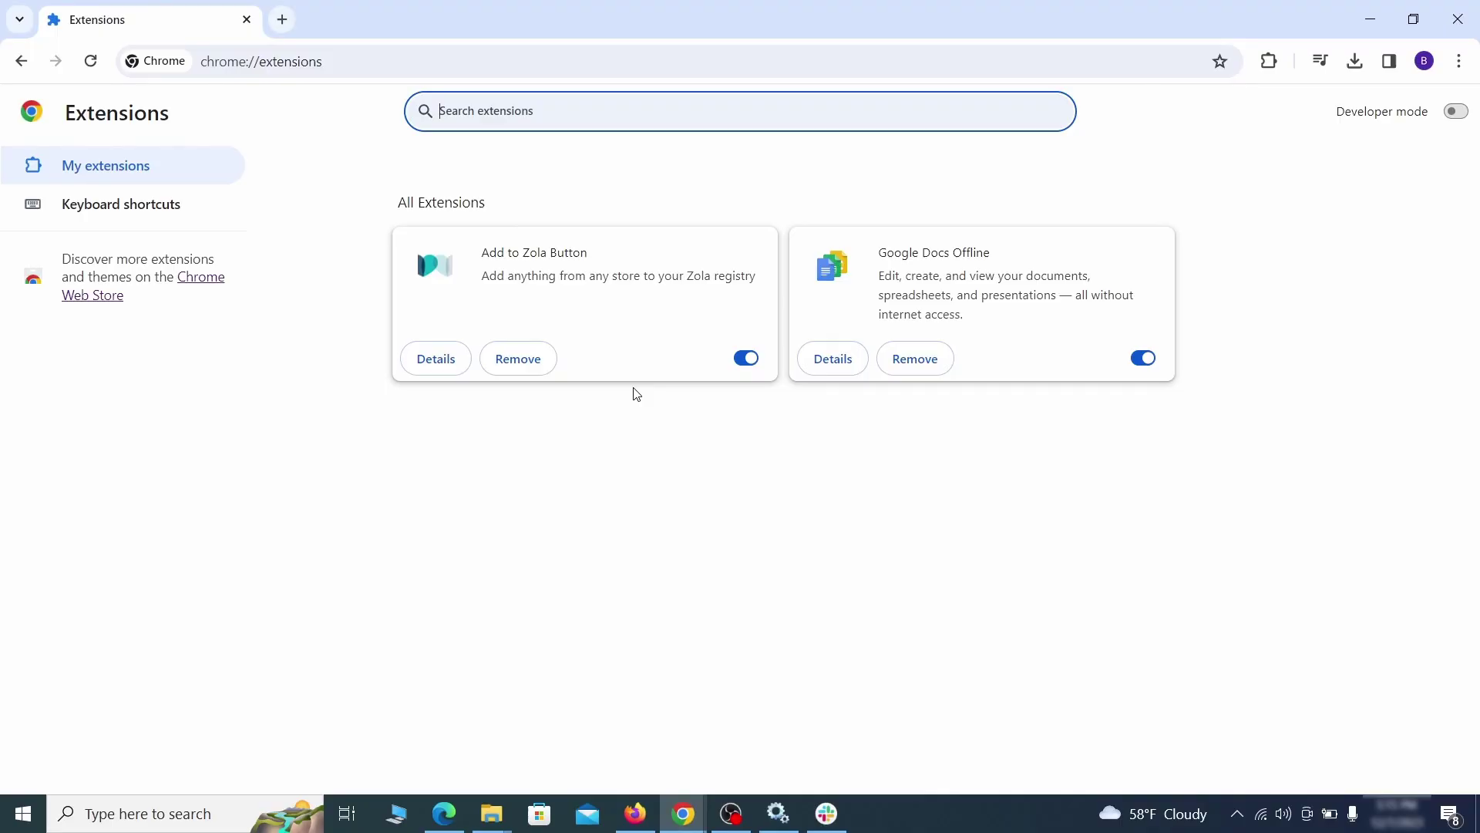
Step: Disable and remove the Add to Zola Button extension, then clear Chrome's browsing data
left_click(745, 358)
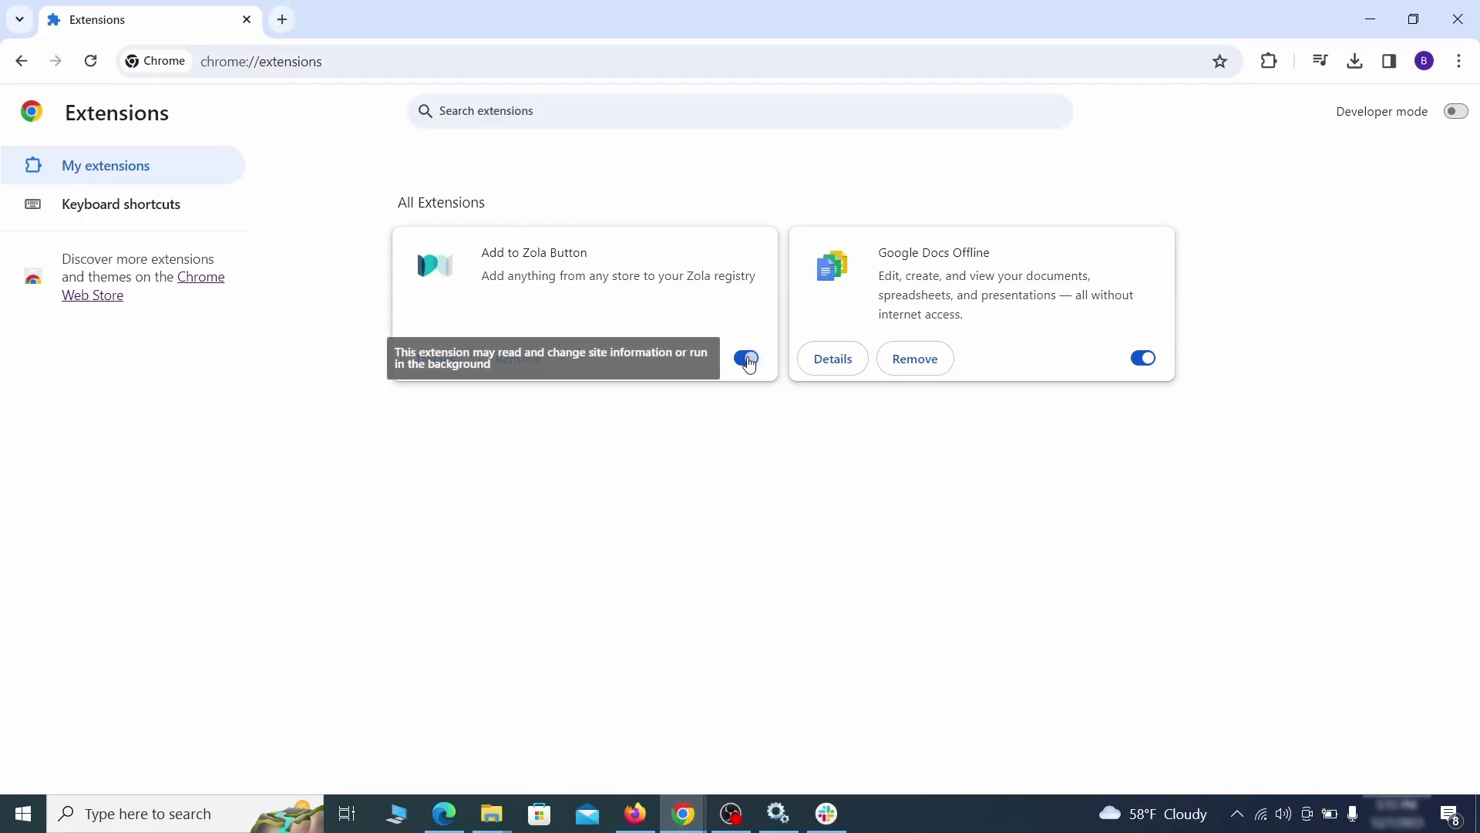
left_click(540, 370)
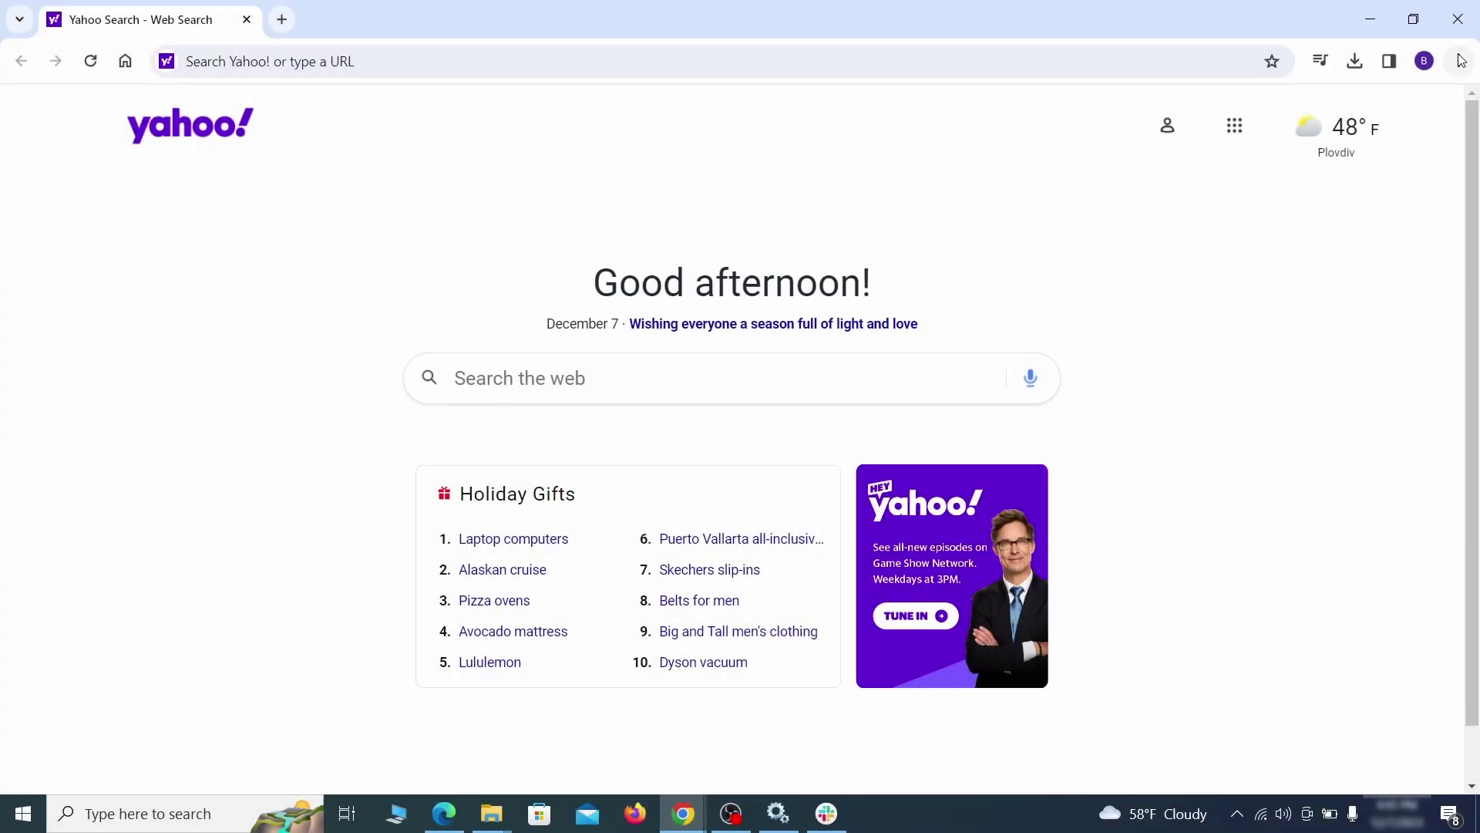
left_click(1460, 61)
left_click(1216, 701)
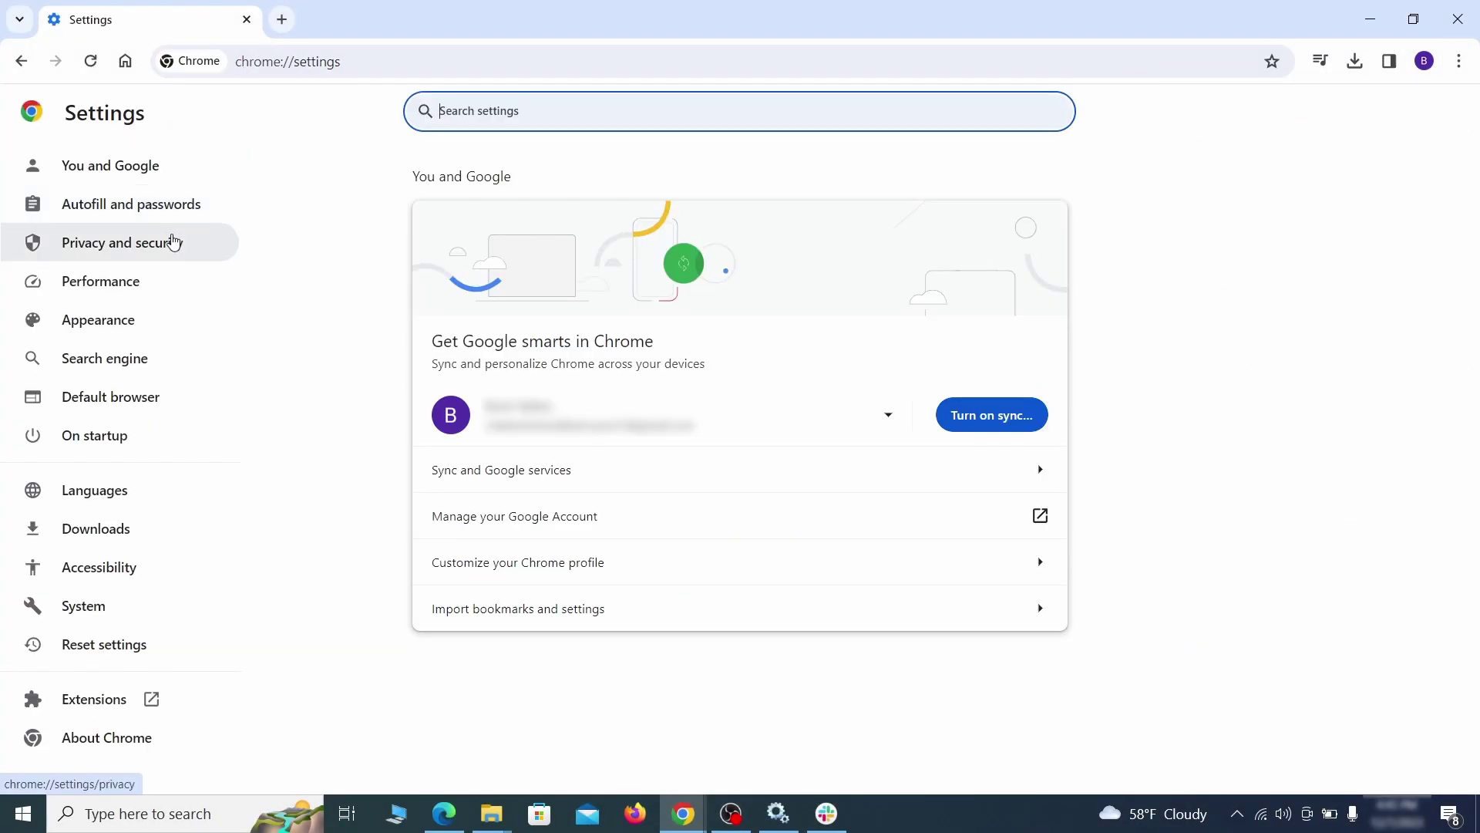
left_click(172, 242)
scroll(1179, 507, "down", 1)
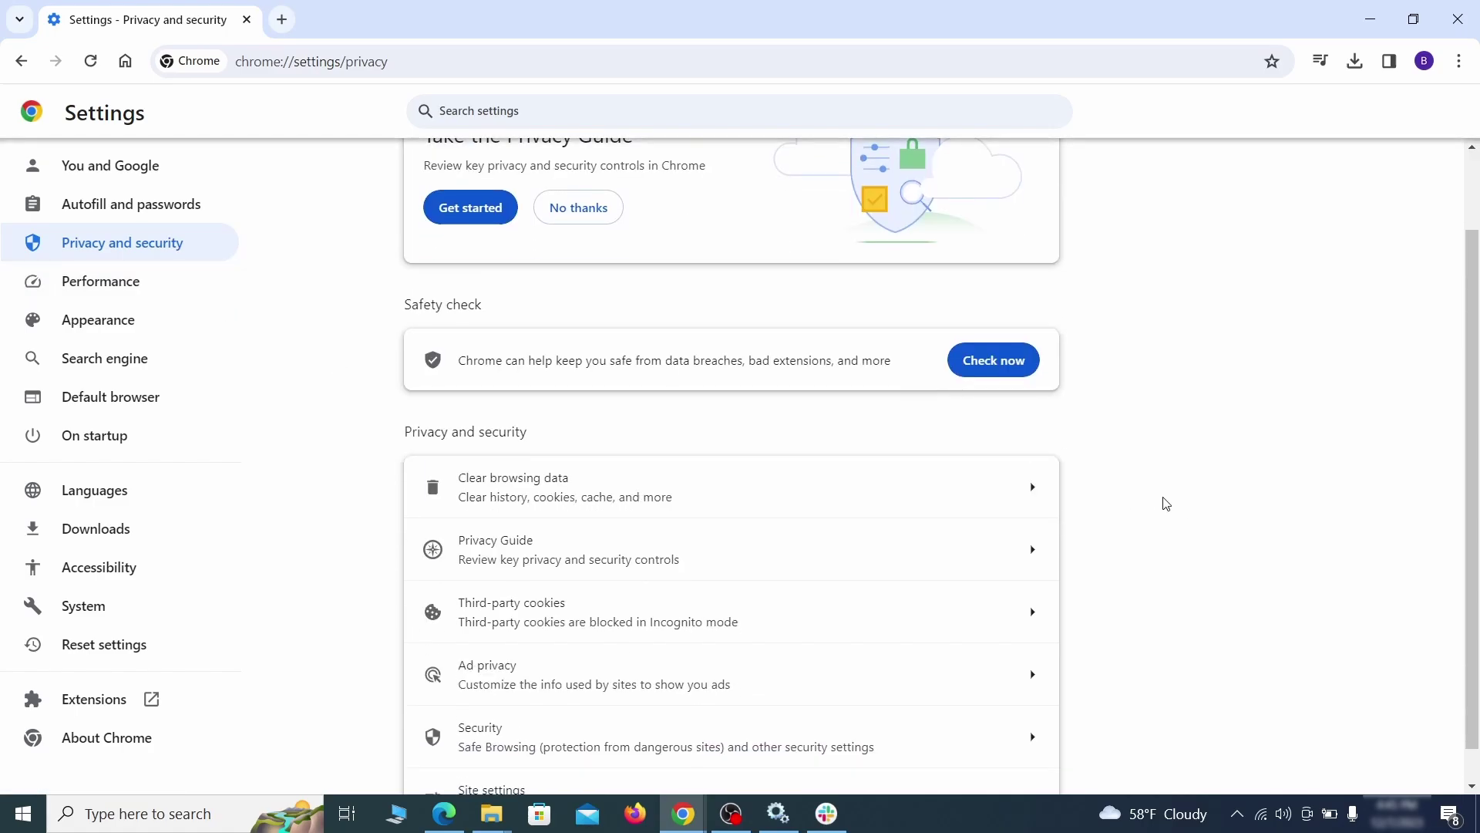
left_click(966, 498)
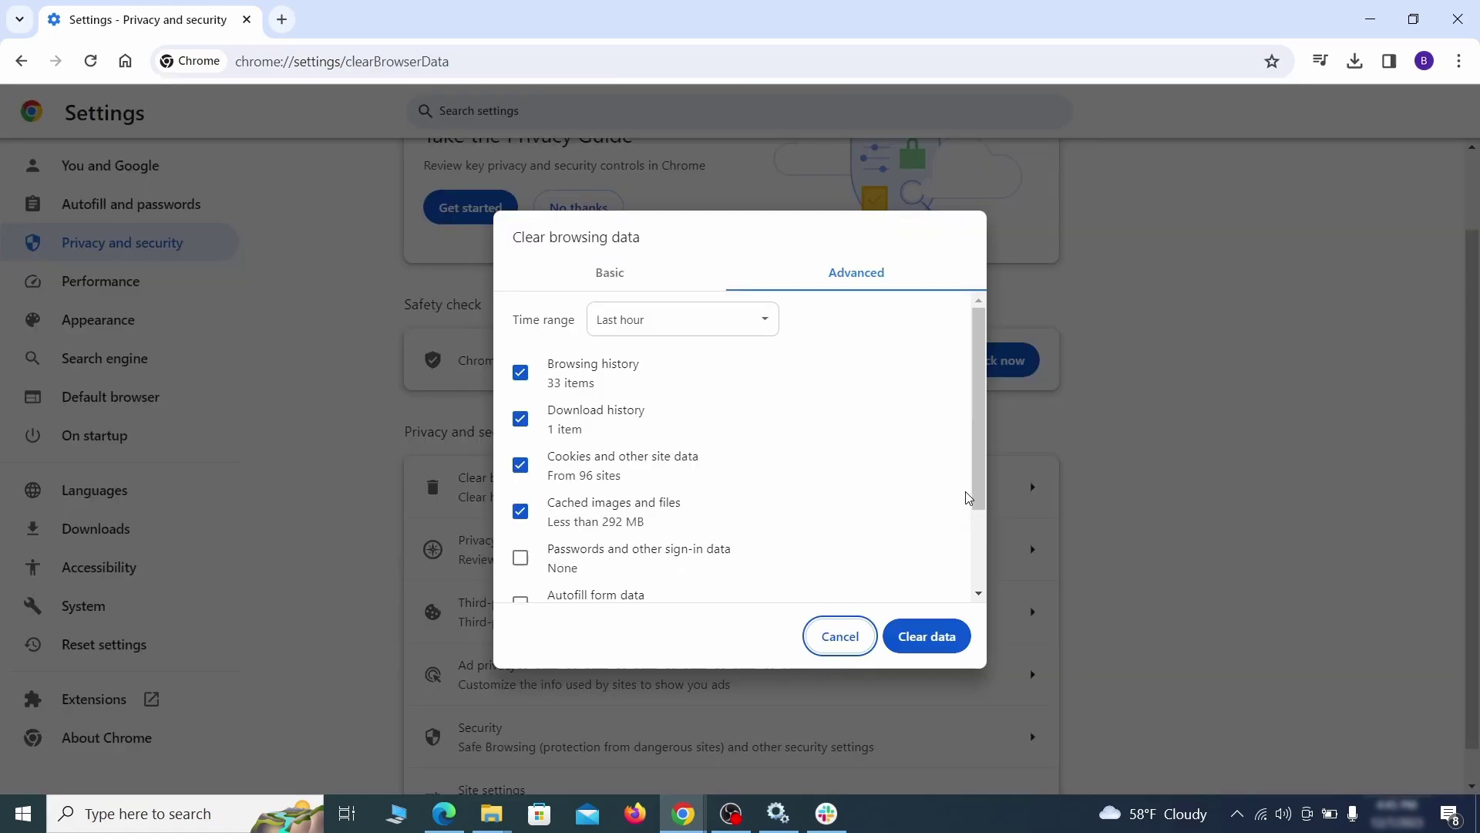
left_click(651, 276)
left_click(825, 276)
scroll(525, 595, "down", 3)
left_click(940, 640)
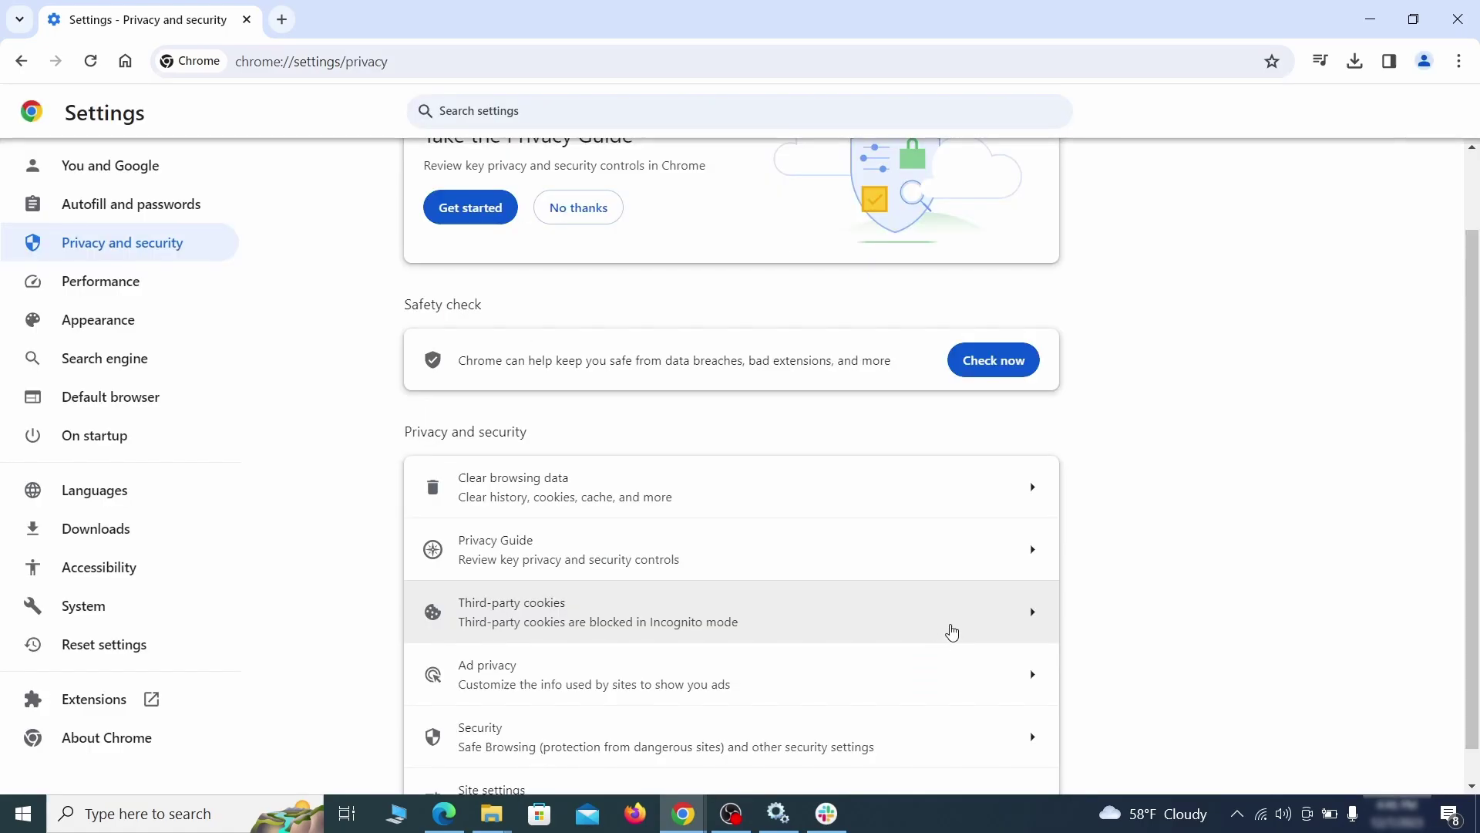
scroll(1114, 507, "down", 1)
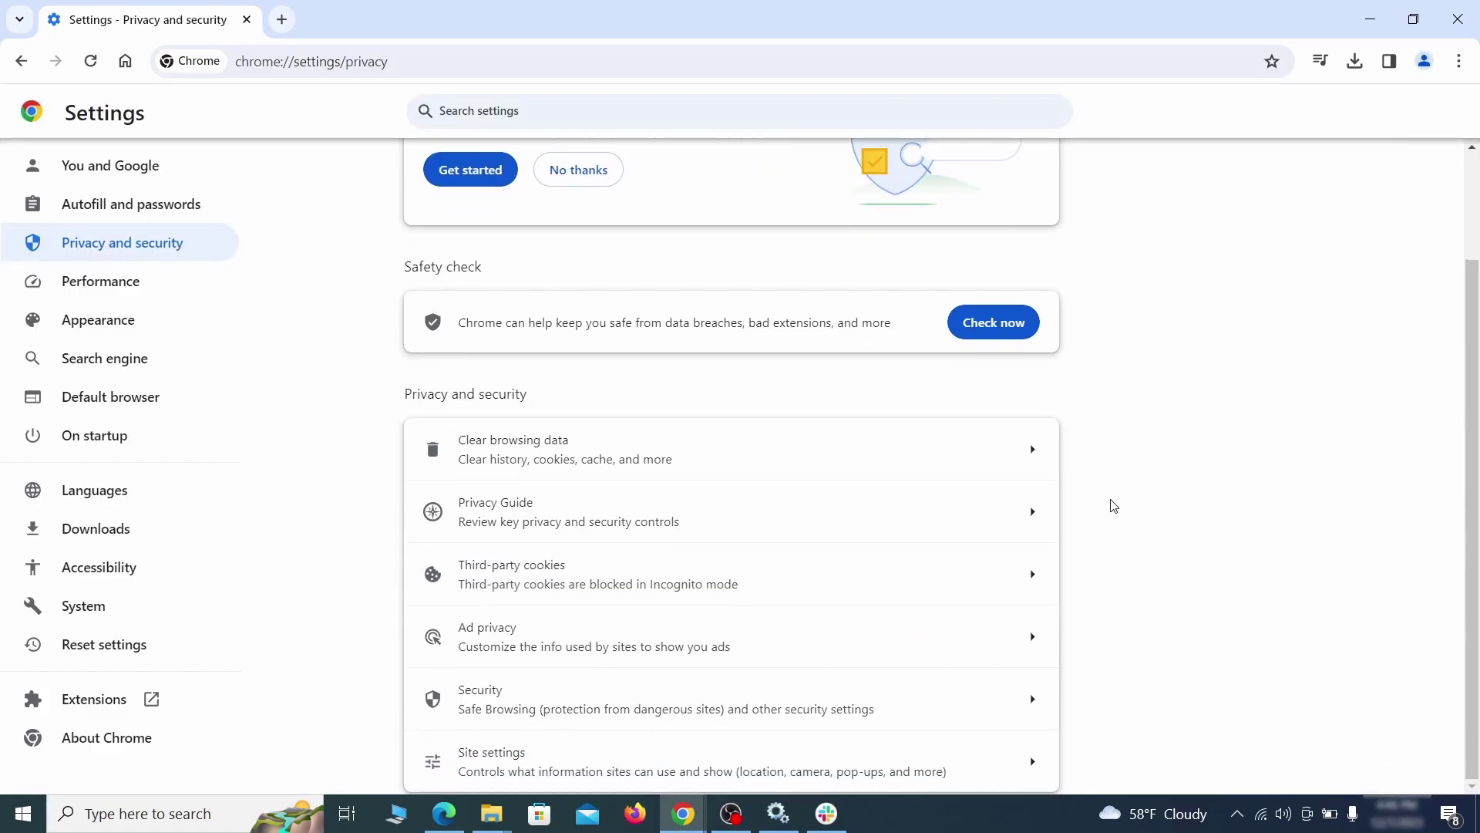
Step: Revoke ExampleRougeURL.com's permission to send notifications in Site settings
left_click(720, 752)
scroll(1052, 478, "down", 5)
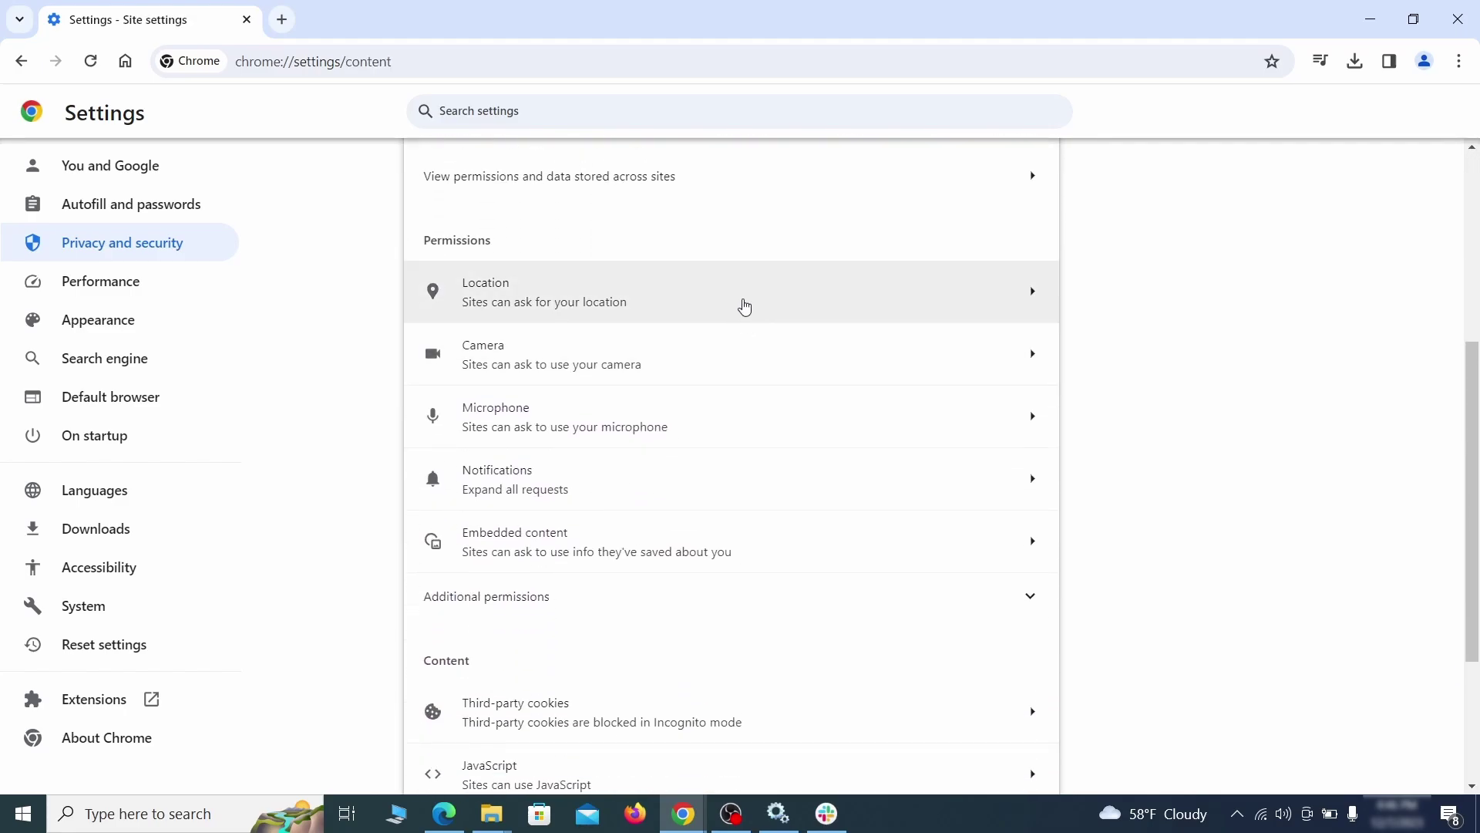
left_click(743, 304)
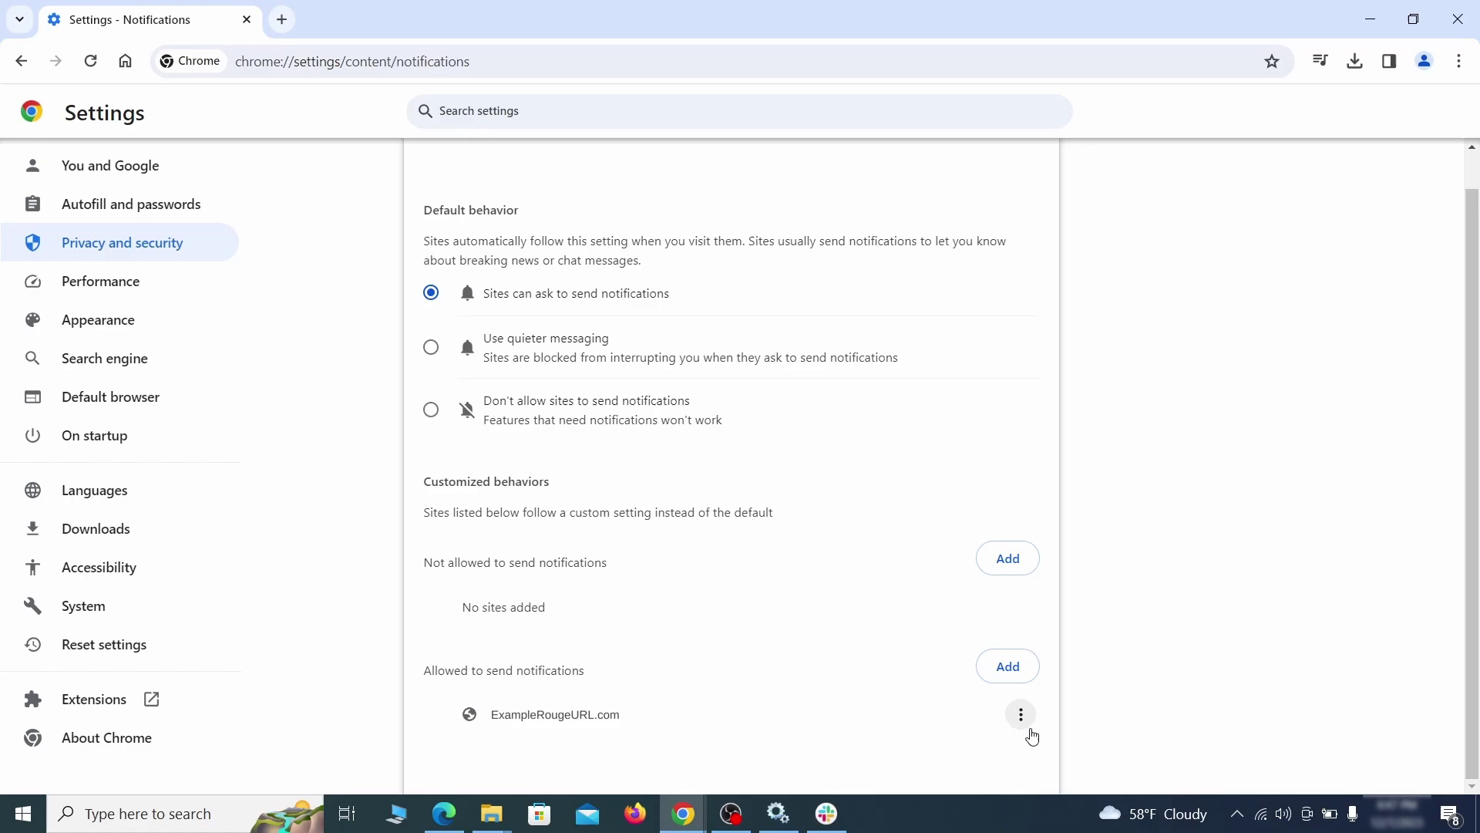
left_click(1027, 724)
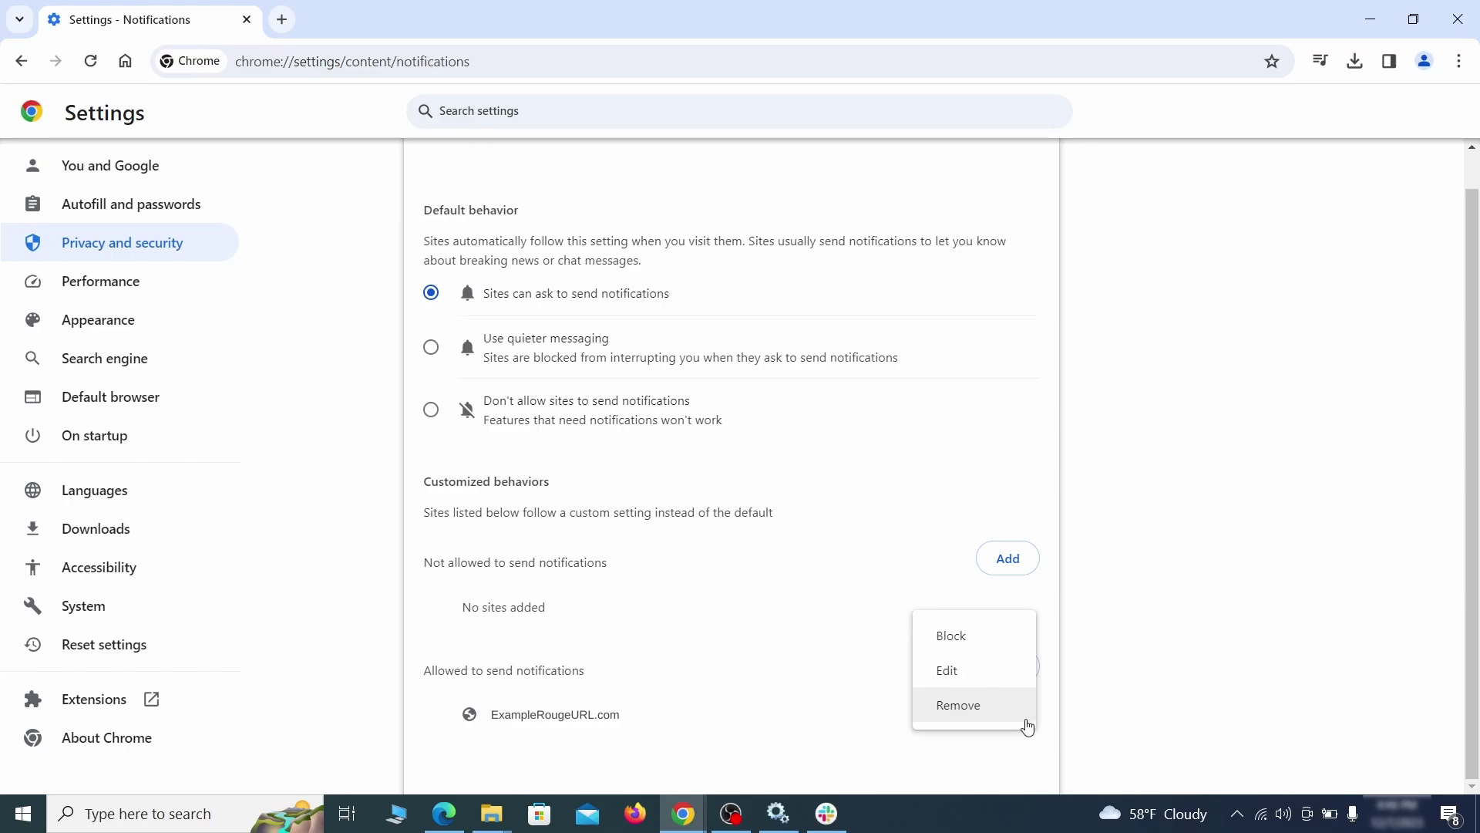
left_click(977, 715)
Step: Return to Site settings and review the third-party cookies settings
key("alt+Left")
scroll(802, 520, "down", 2)
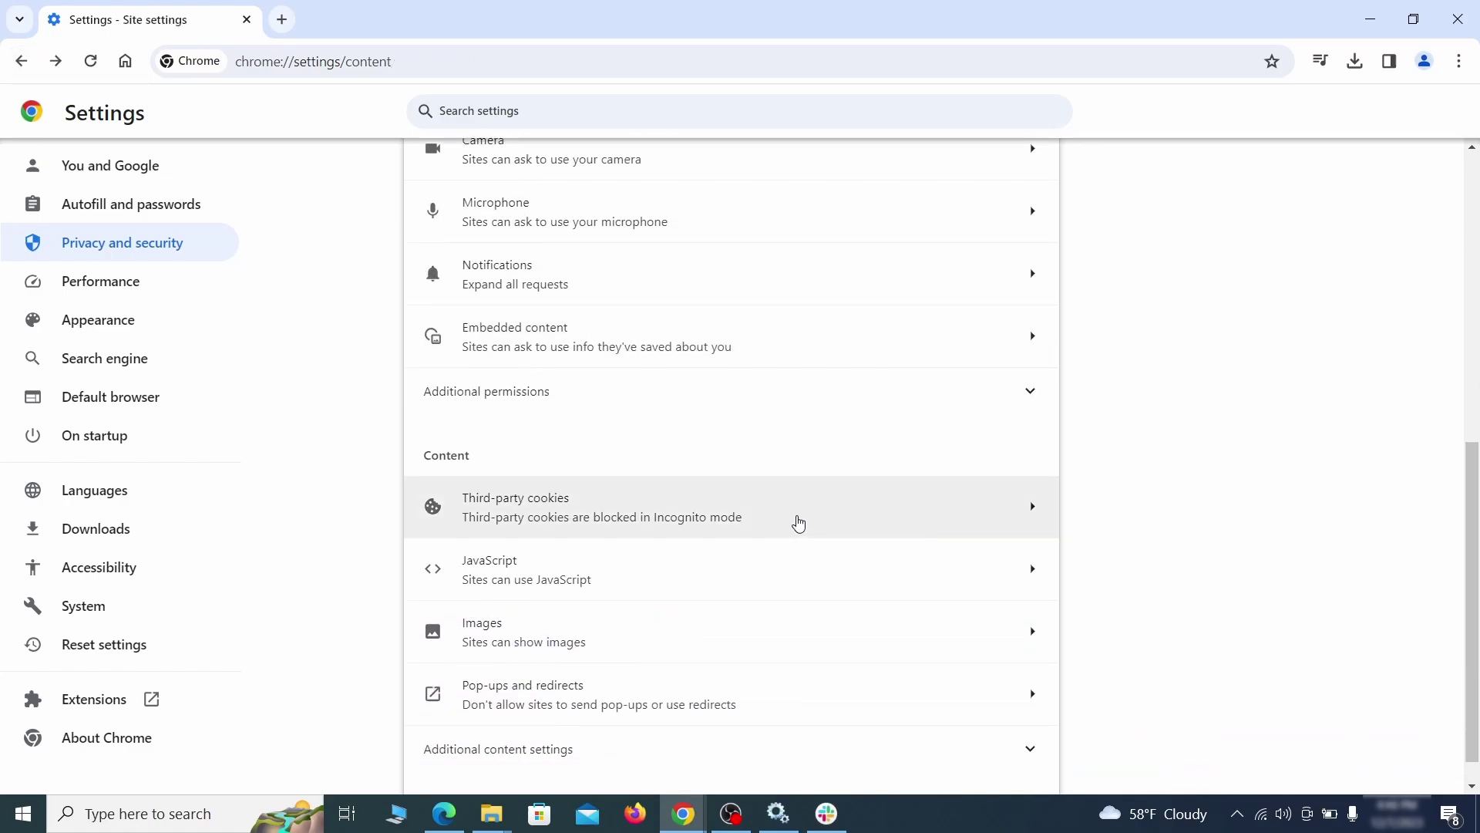
left_click(794, 519)
scroll(800, 522, "down", 5)
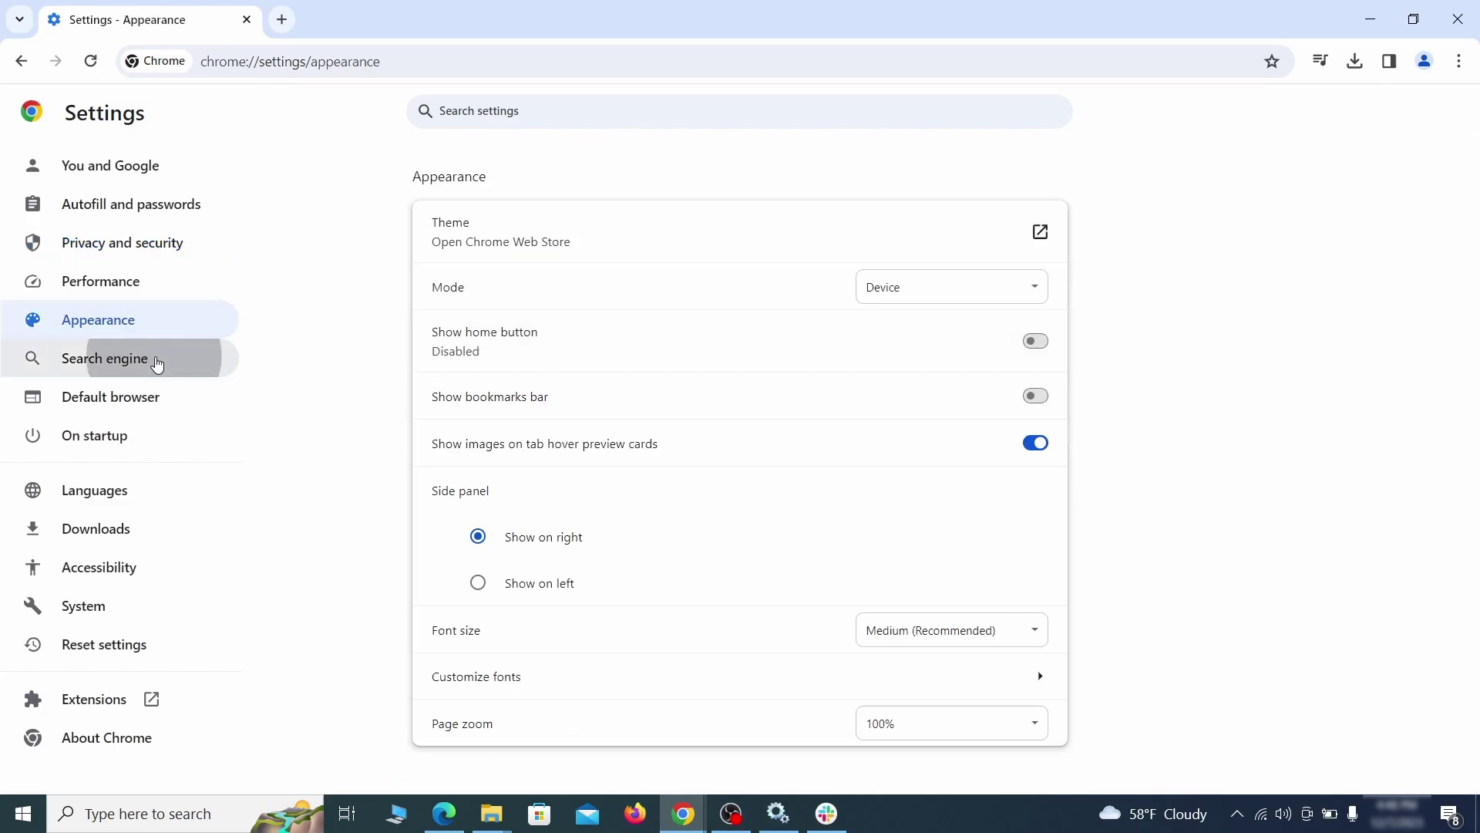
Step: Delete the ExampleRougeURL.com entry from the site search shortcuts
left_click(155, 362)
left_click(953, 288)
scroll(952, 399, "down", 8)
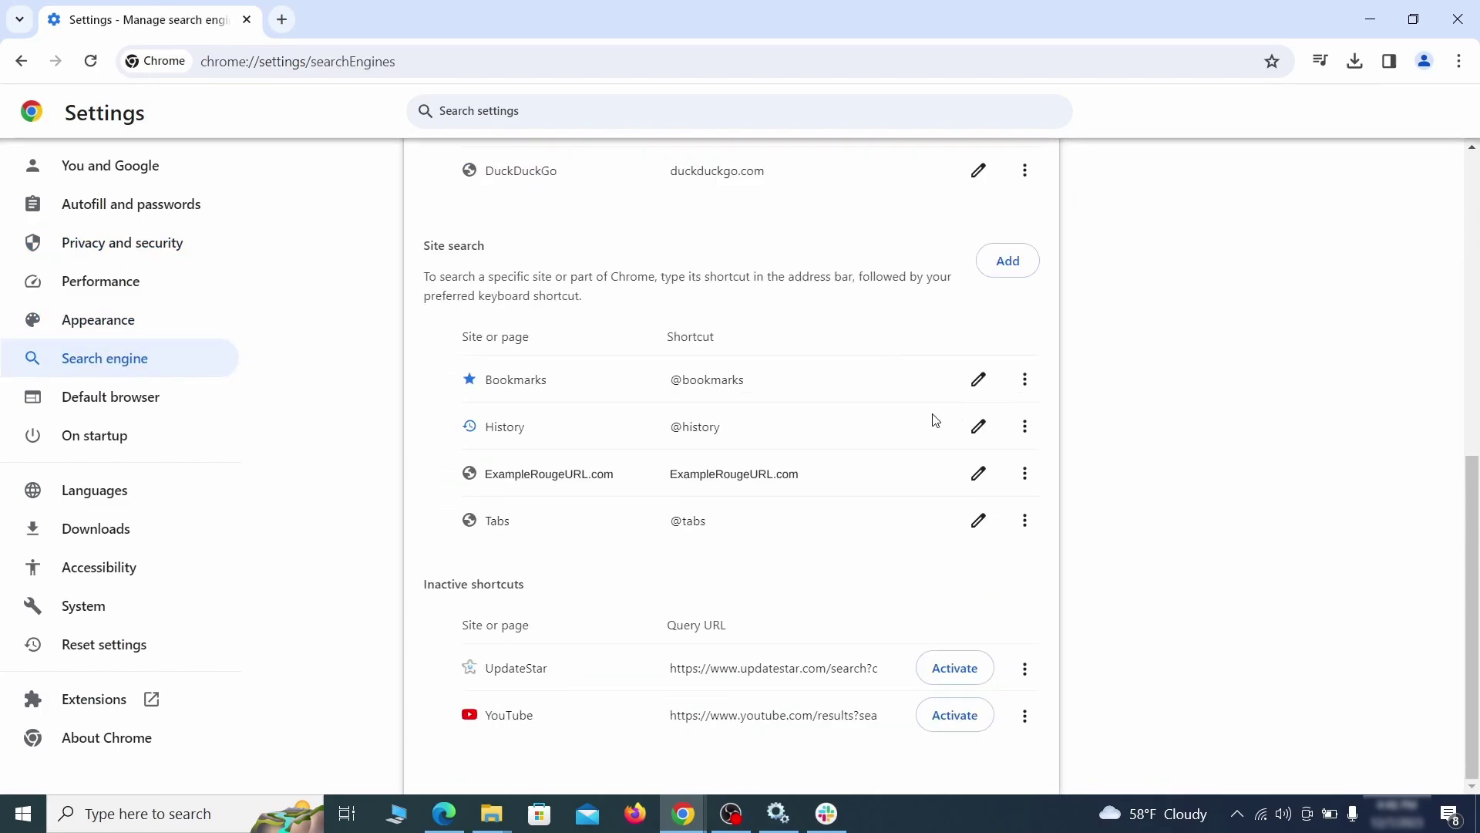
left_click(1025, 474)
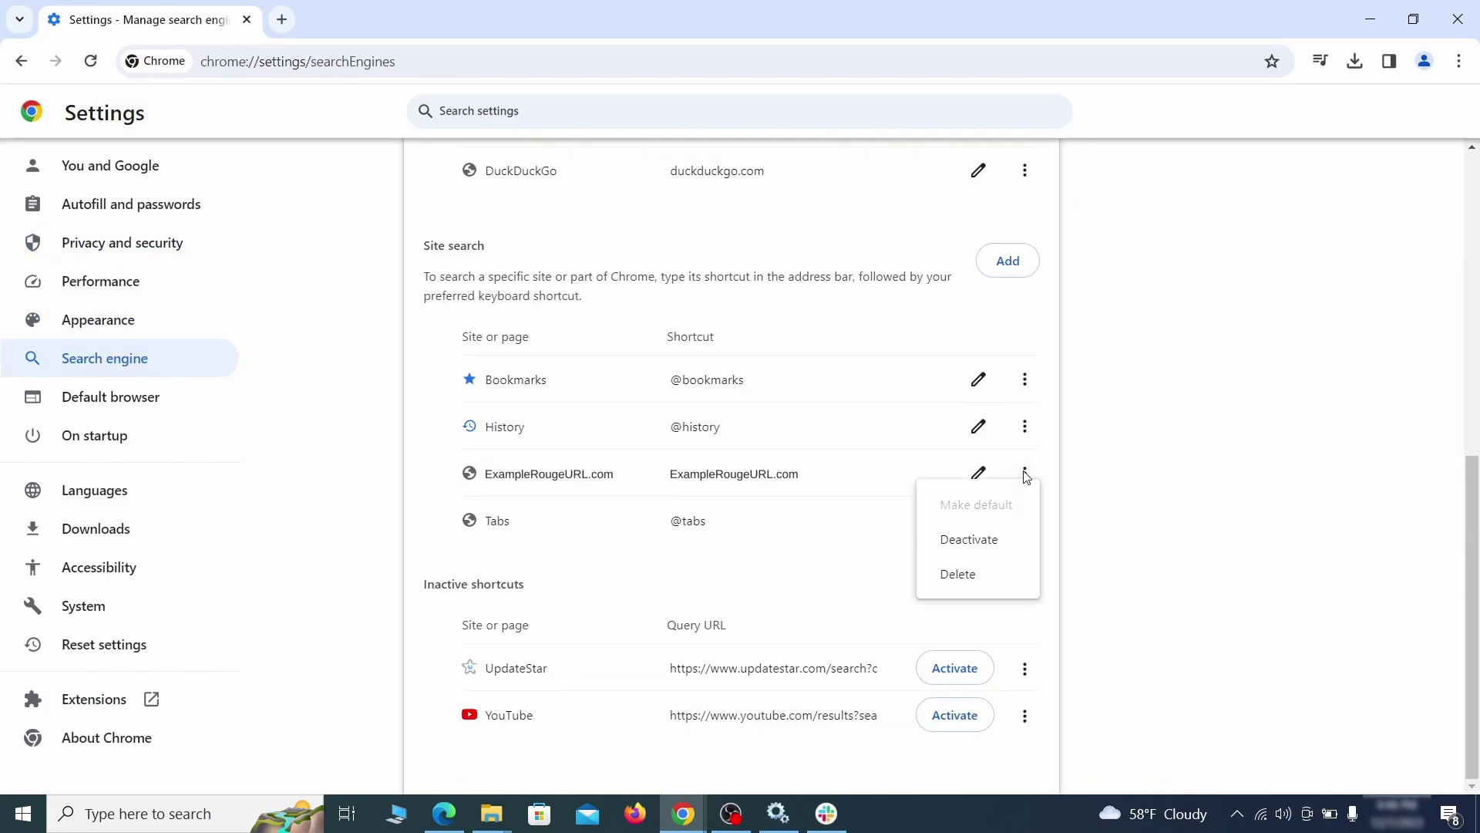
left_click(961, 576)
Step: Set Google as the address-bar search engine in place of Yahoo!
key("alt+Left")
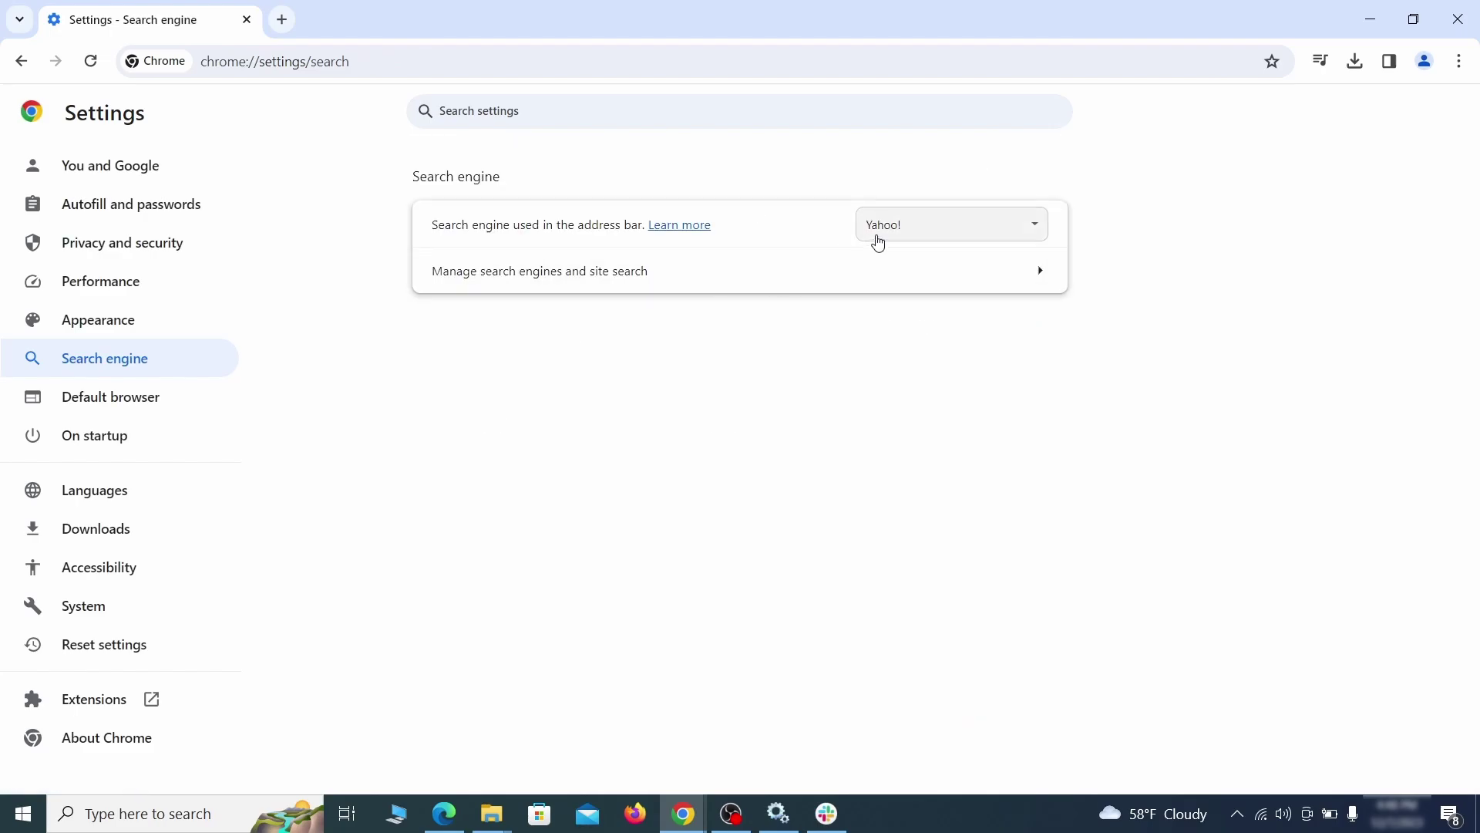
left_click(1011, 232)
left_click(973, 249)
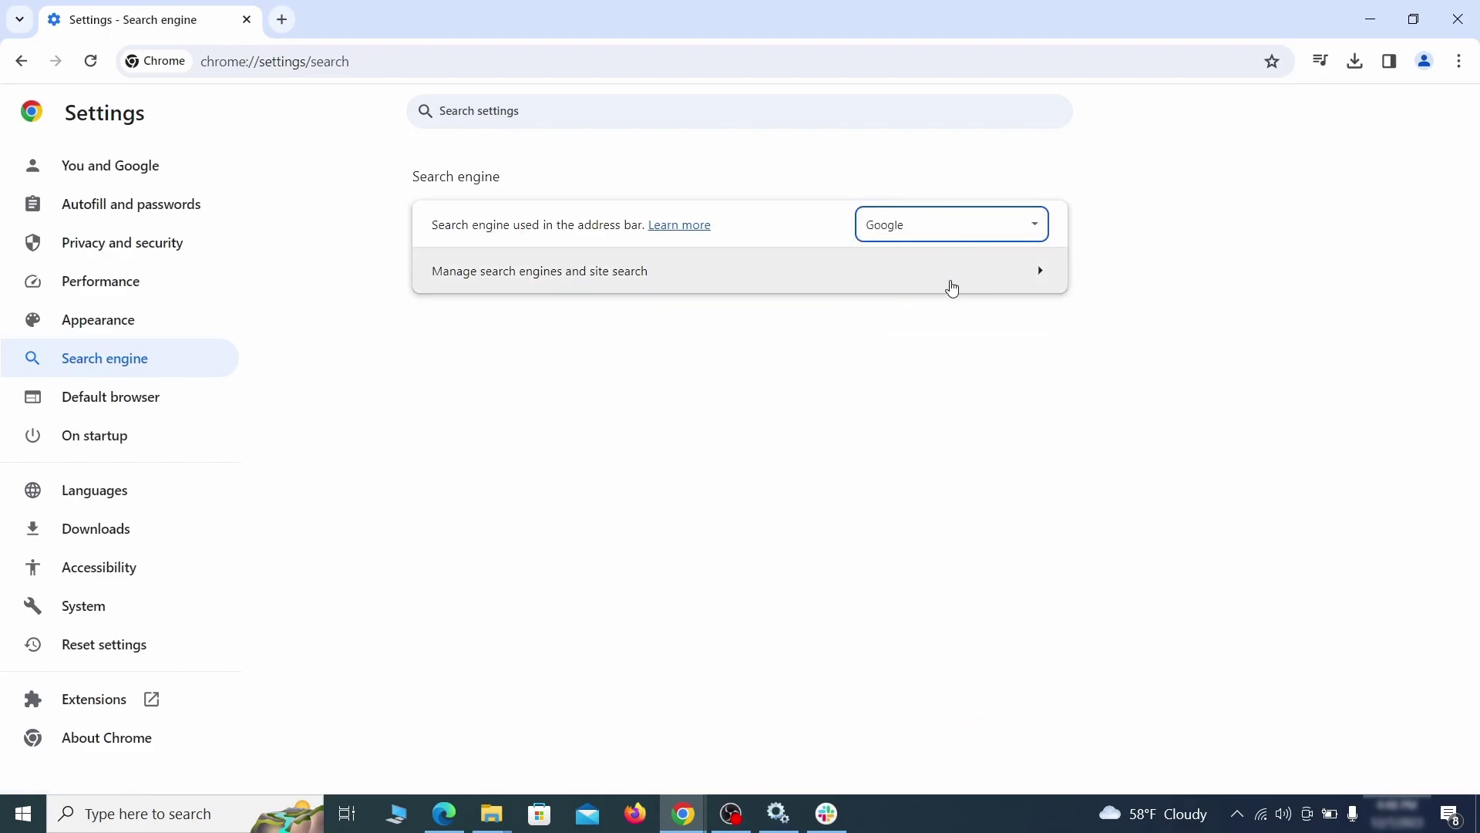
Step: Delete ExampleRougeURL.com from the On startup pages list
left_click(953, 289)
left_click(116, 433)
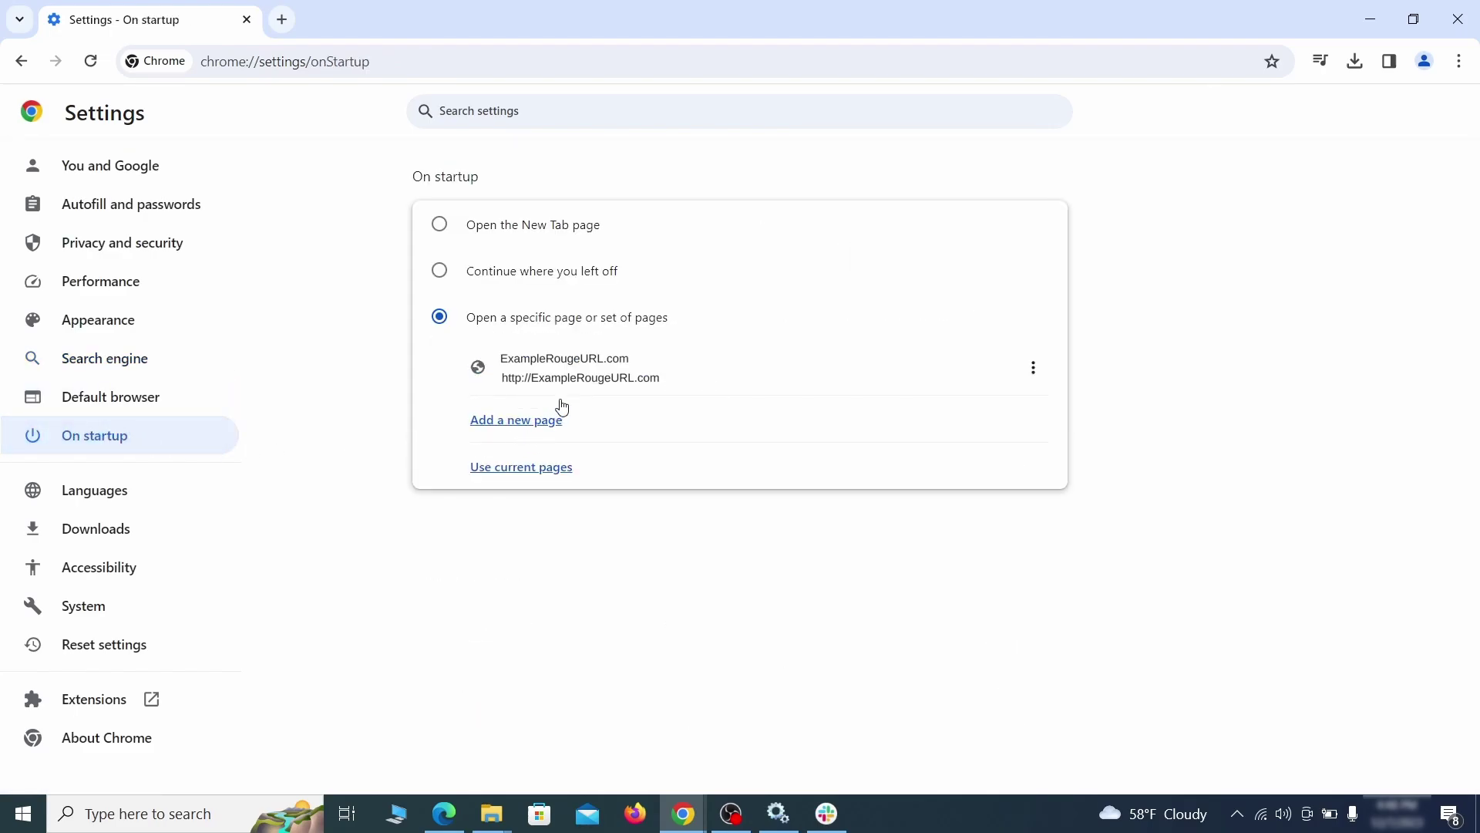
left_click(1034, 370)
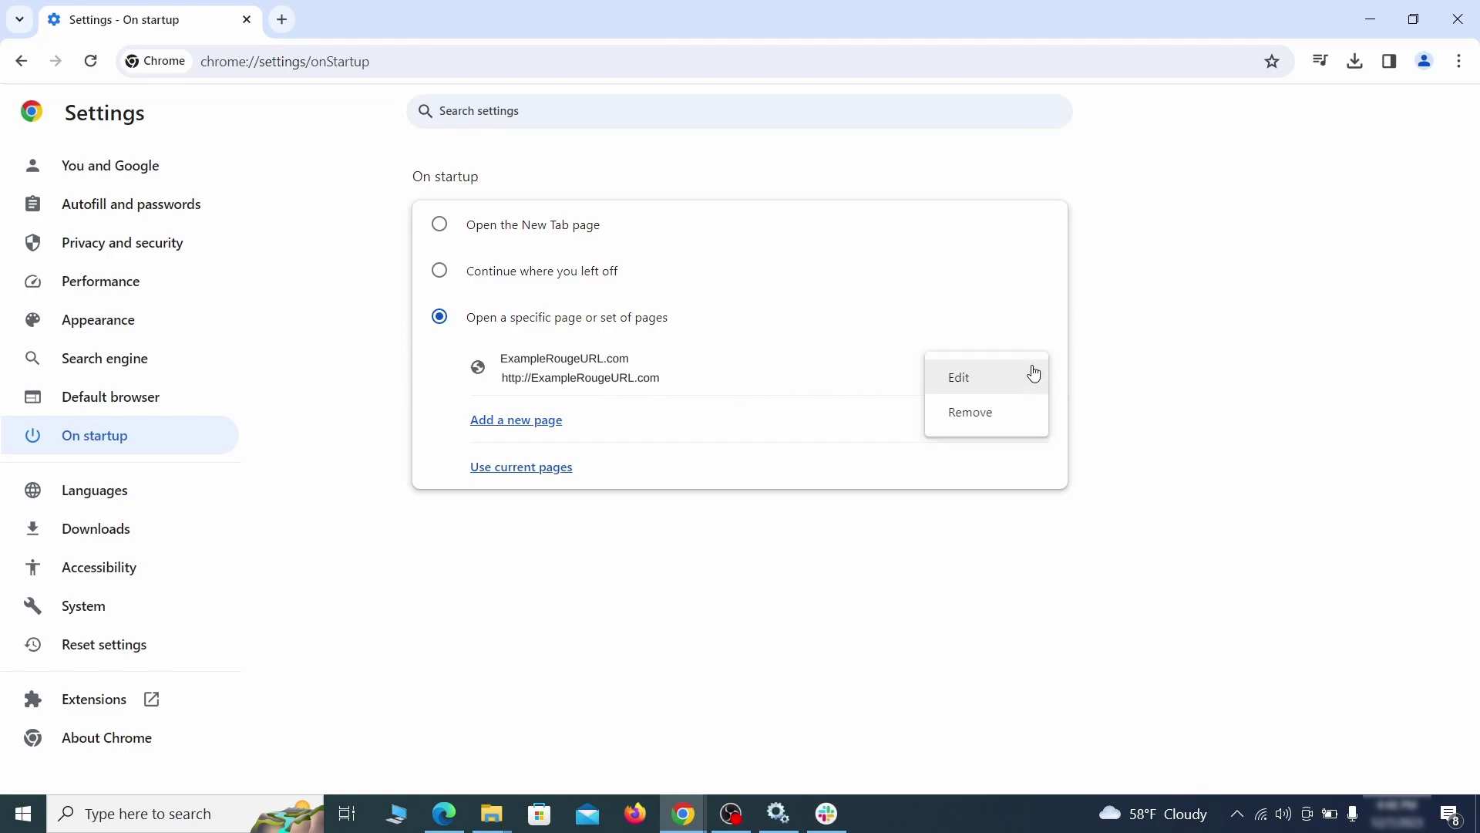
left_click(970, 412)
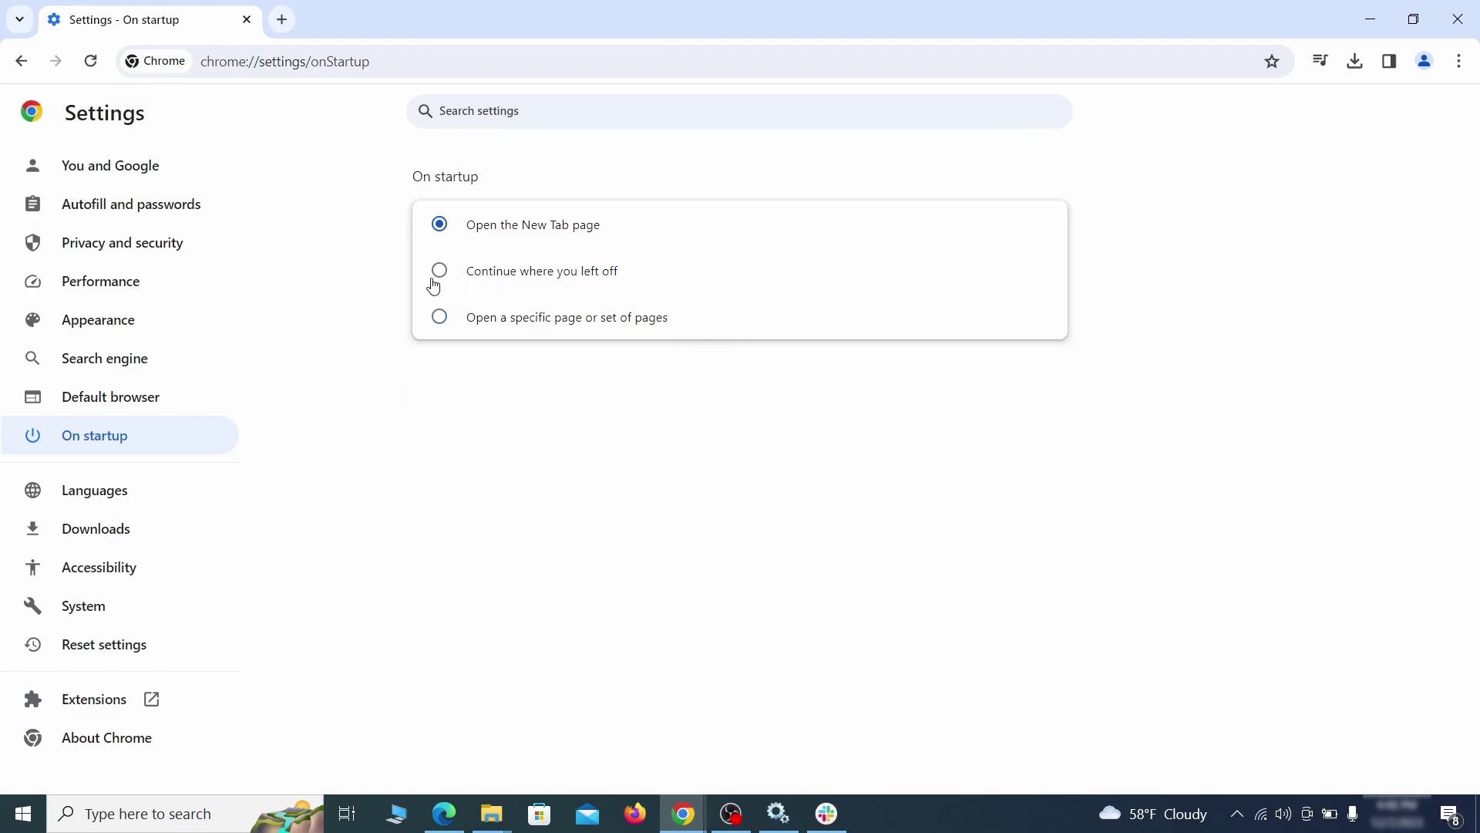